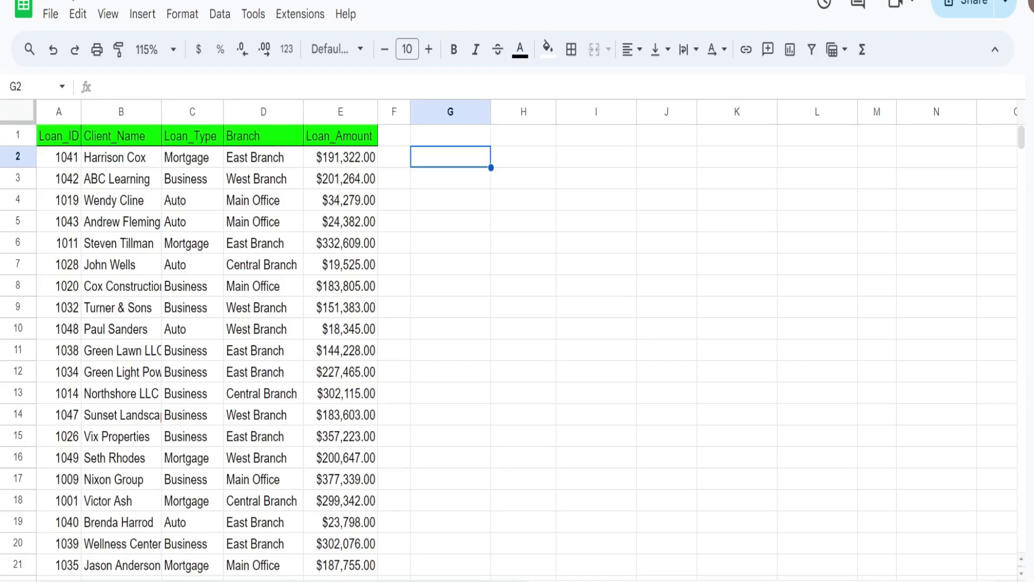
Start a QUERY formula in cell G2 with the absolute column range $A:$E as its data.
left_click(665, 200)
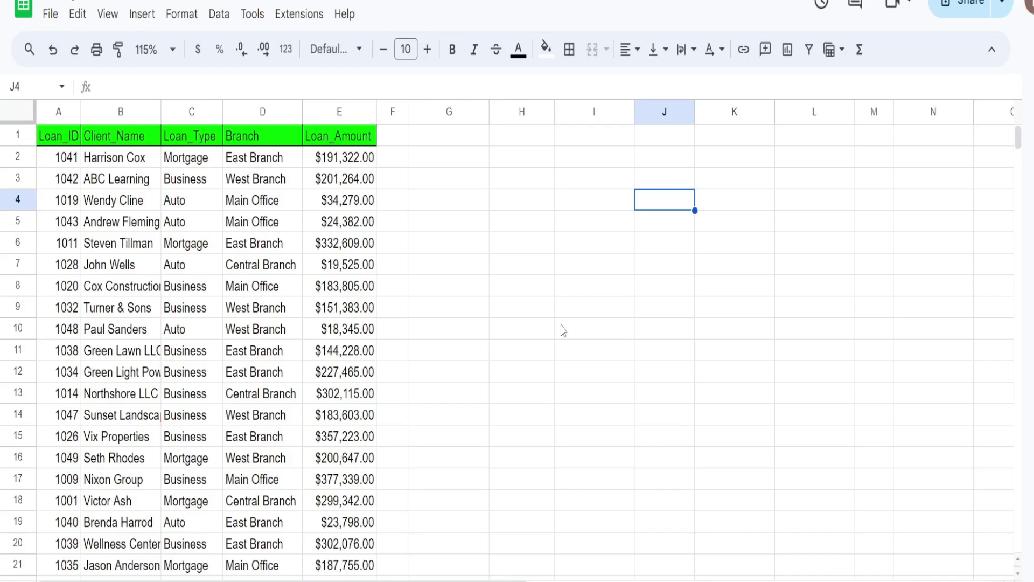
left_click(479, 165)
type("=QUERY(")
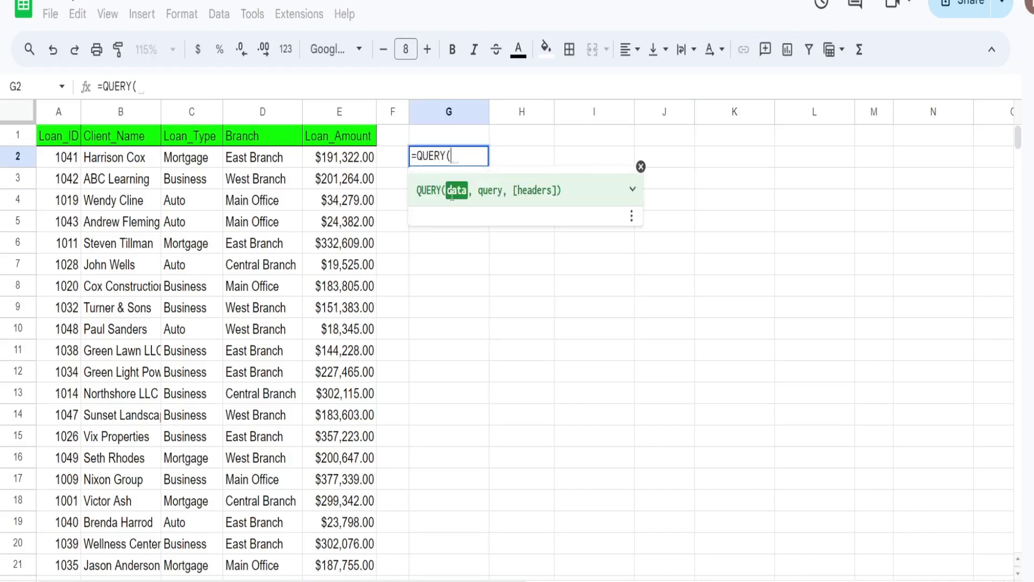
left_click_drag(57, 112, 353, 113)
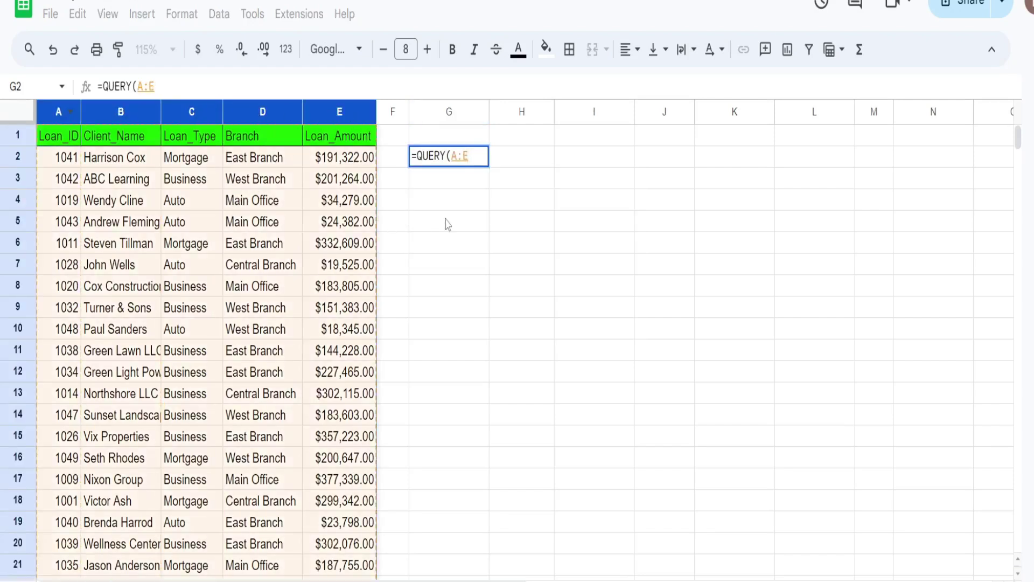
key("F4")
type(",")
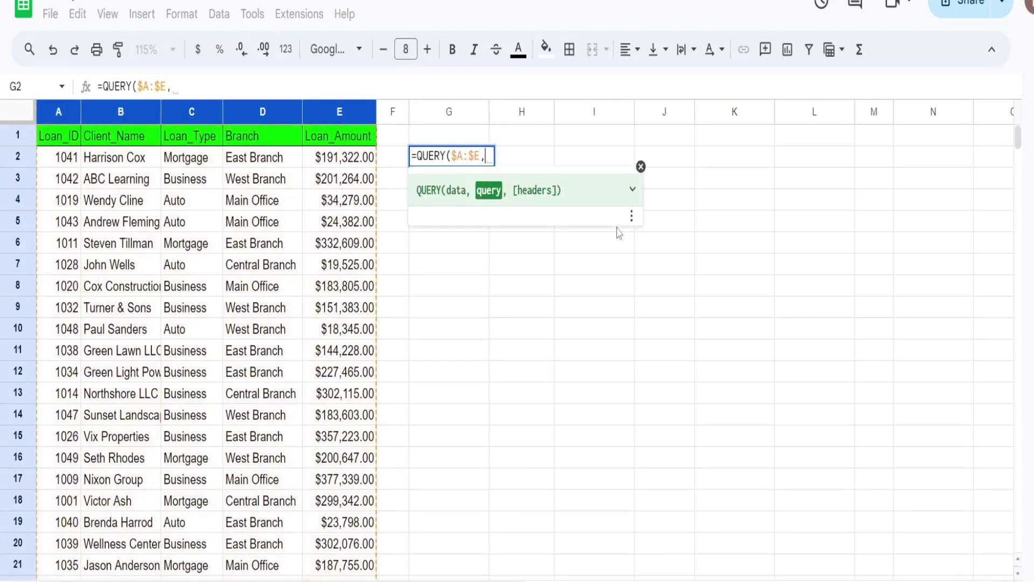
Complete the QUERY with the statement "Select * Where C = 'Auto'" and 1 header row, and enter the formula.
type("\"Select ")
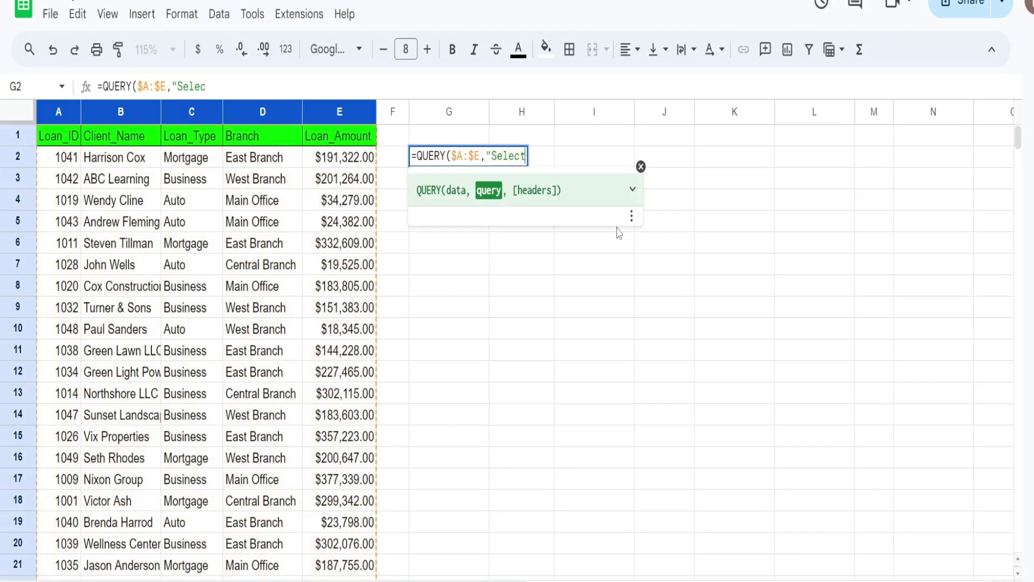
type("* Where")
key("BackSpace")
key("BackSpace")
type("ere ")
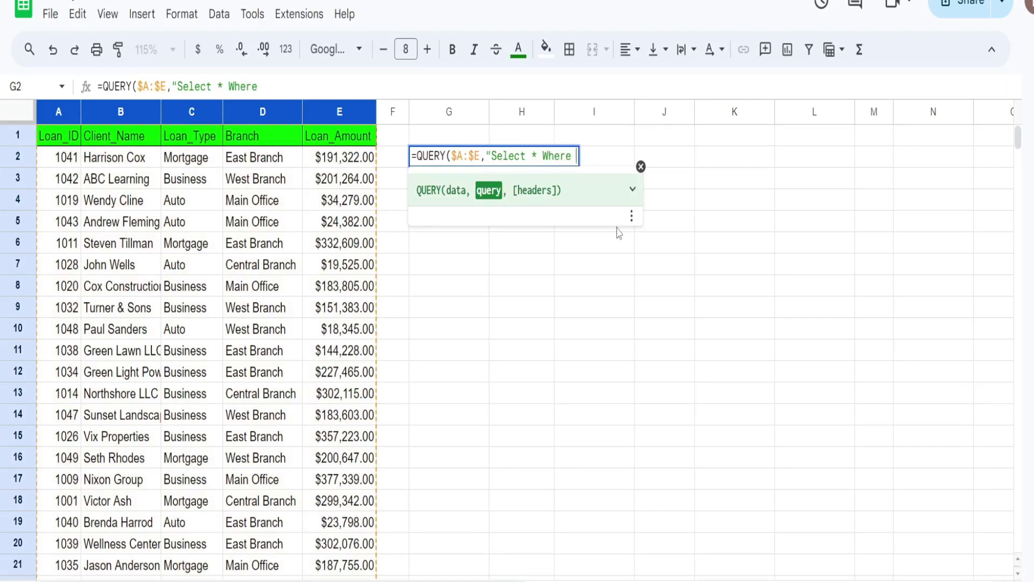
type("C = 'Auto'")
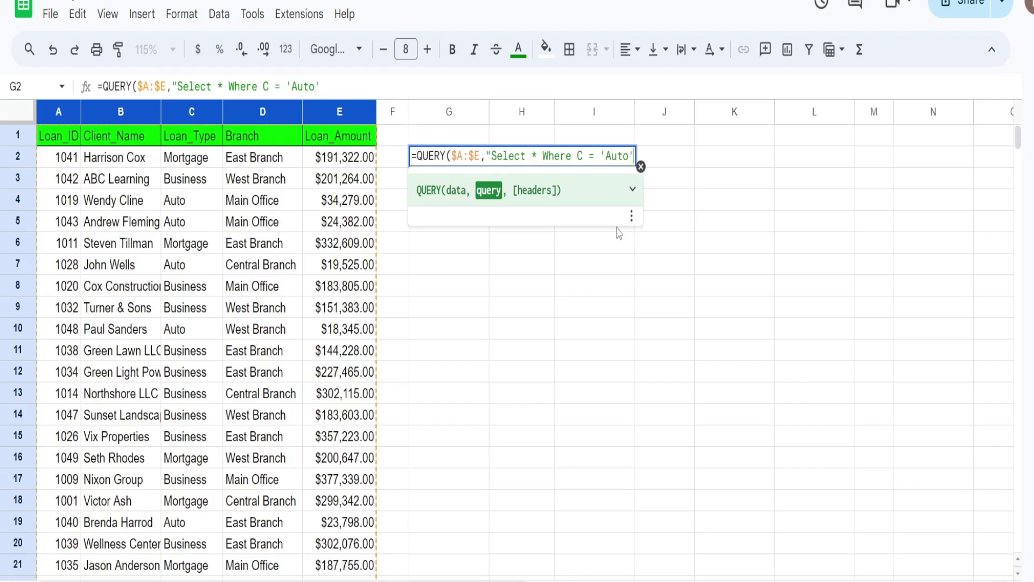
type("\", 1)")
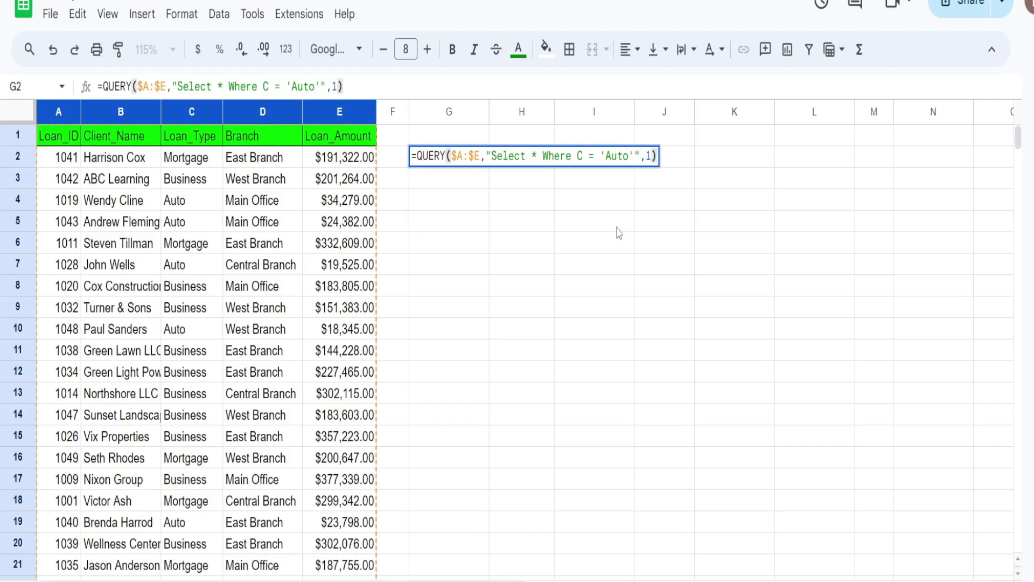
key("Return")
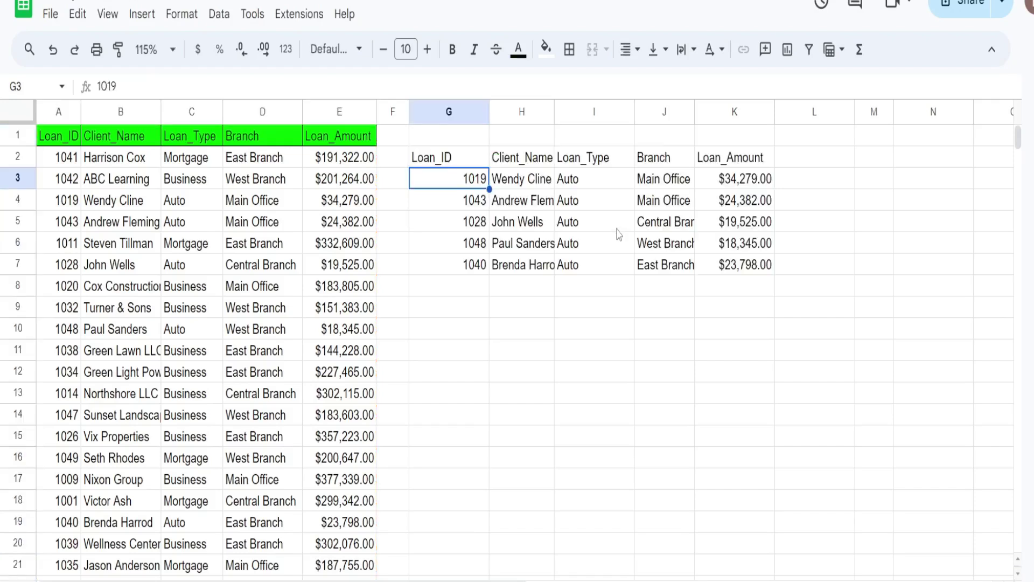
key("Up")
key("F2")
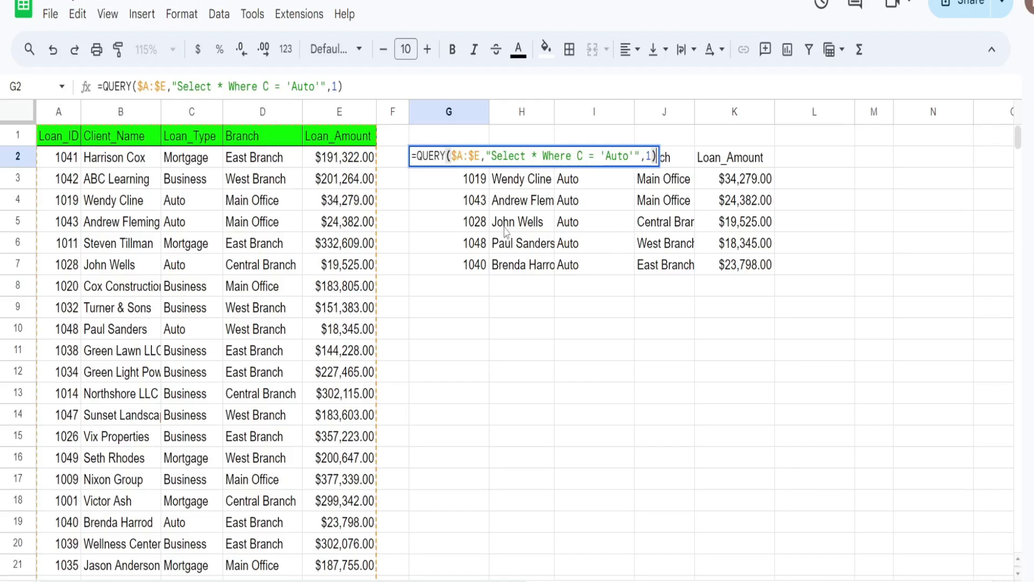
key("Escape")
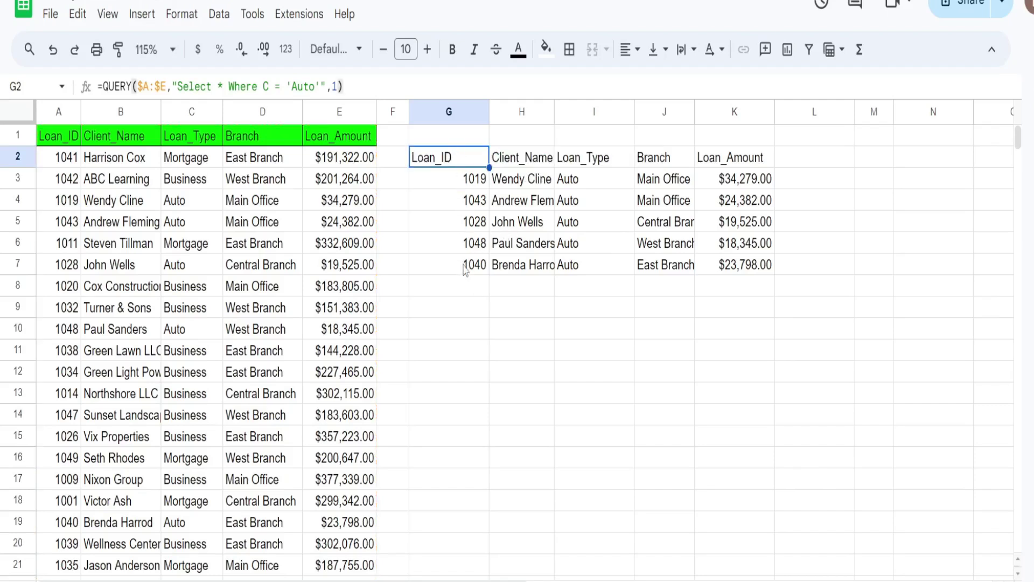
In G2, insert Hstack(Sequence( before the QUERY, with Counta(H:H) as the sequence's row count.
double_click(469, 161)
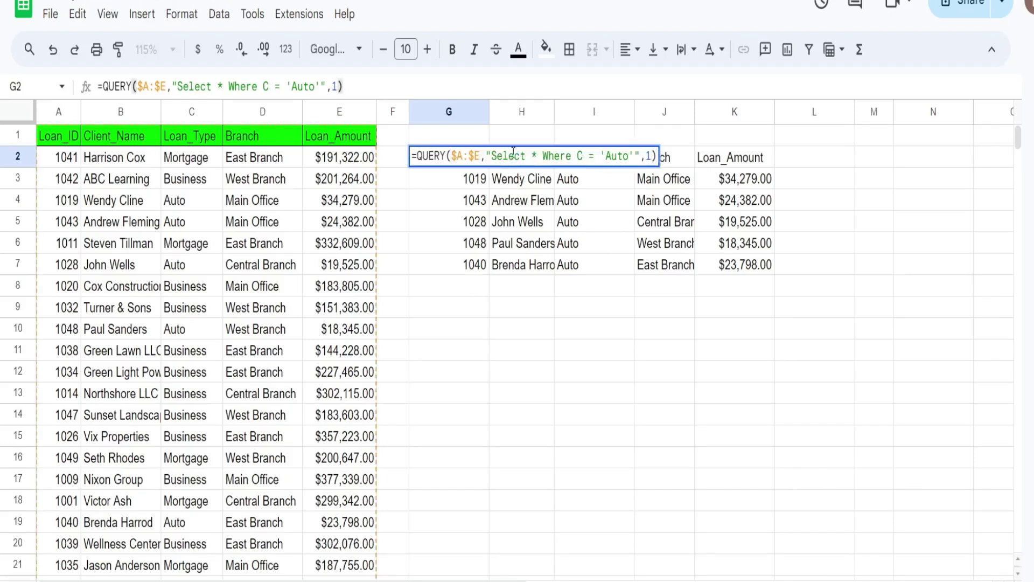
type("Hstack(")
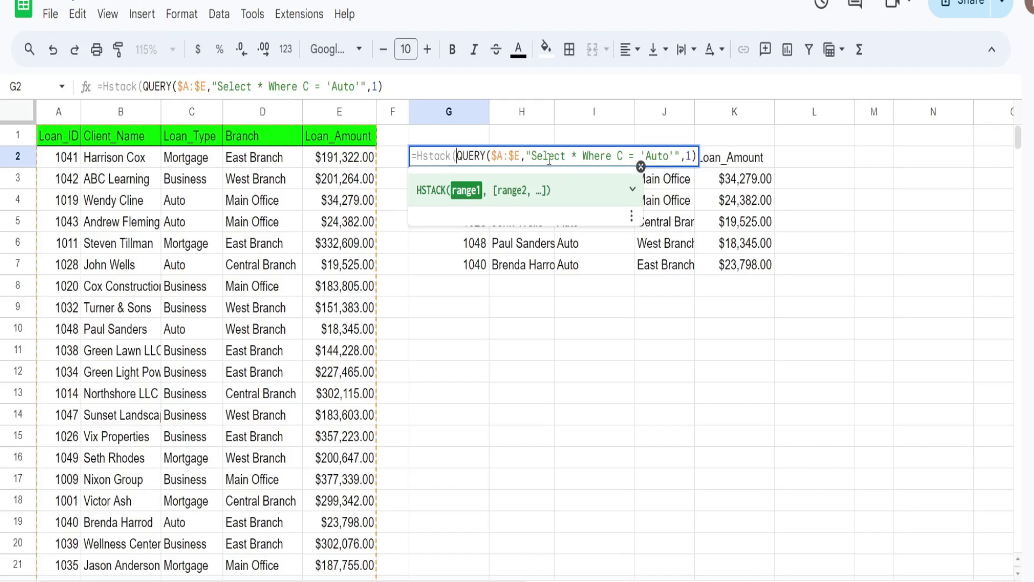
type("Sequence")
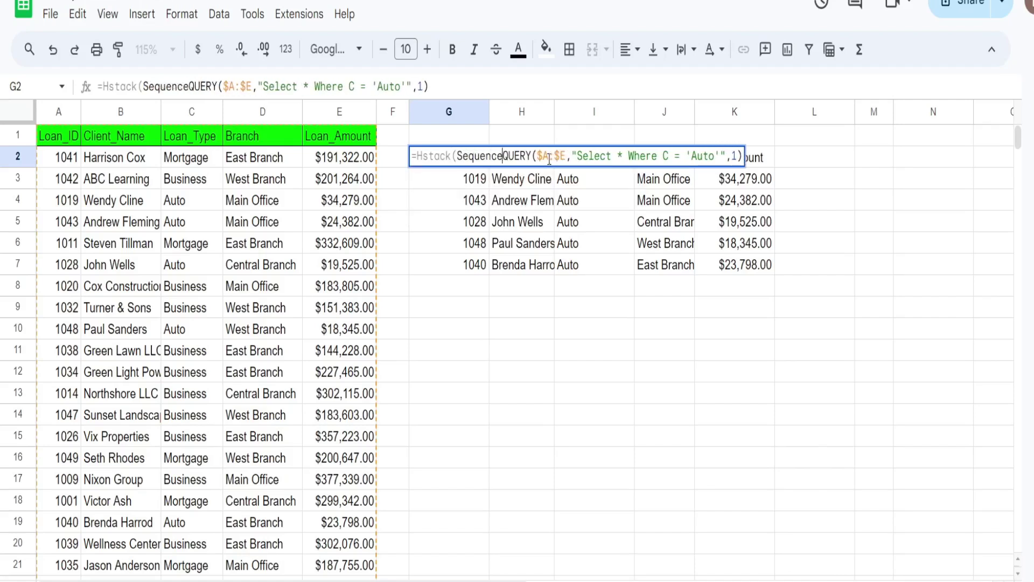
type("(")
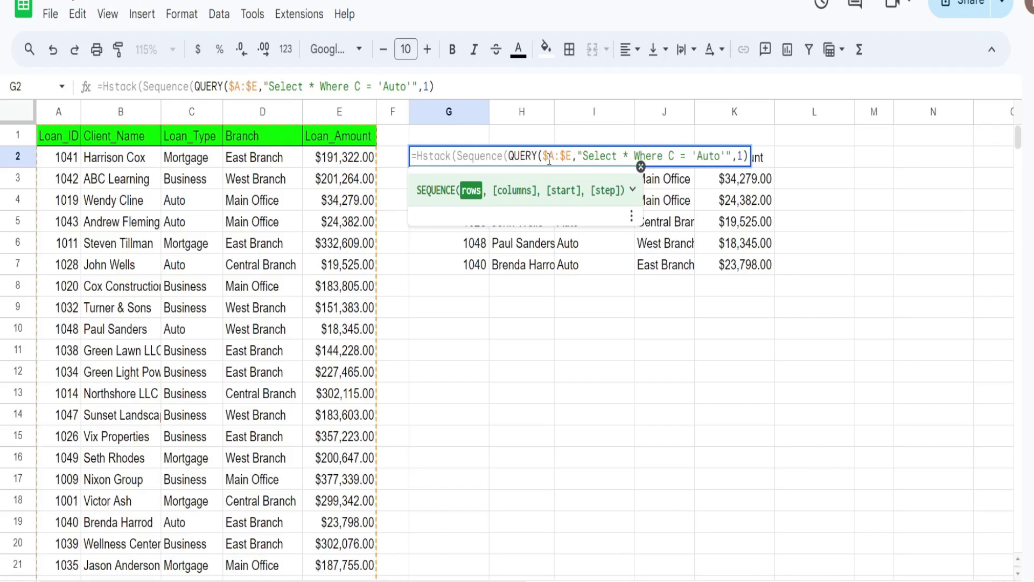
type("Counta")
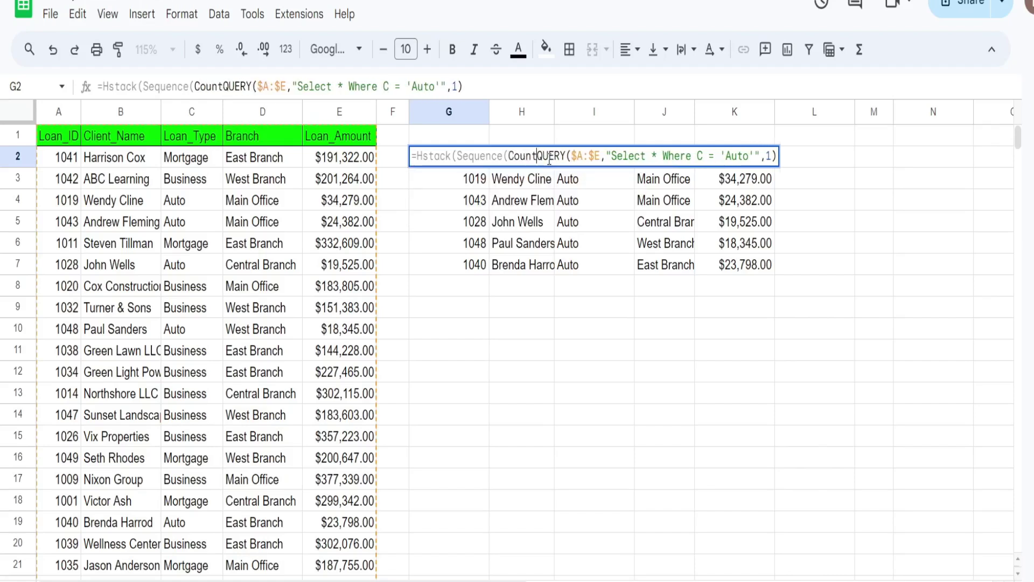
type("(")
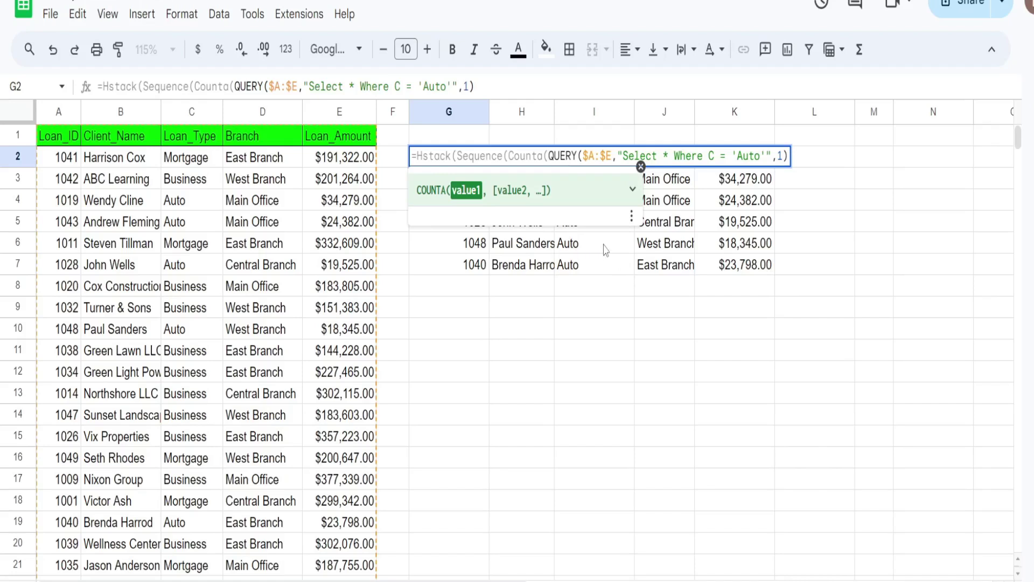
type("H")
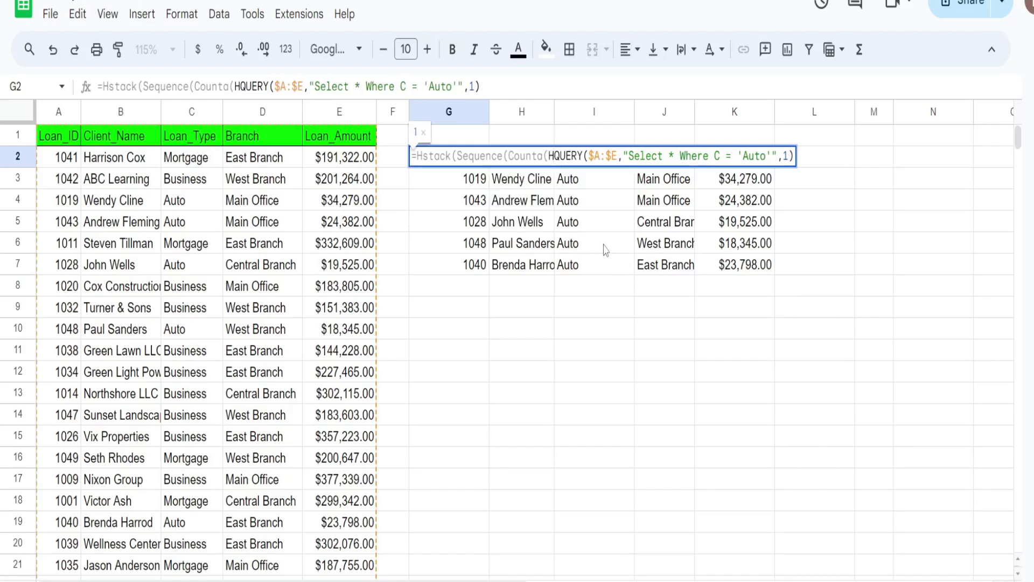
type(":H)")
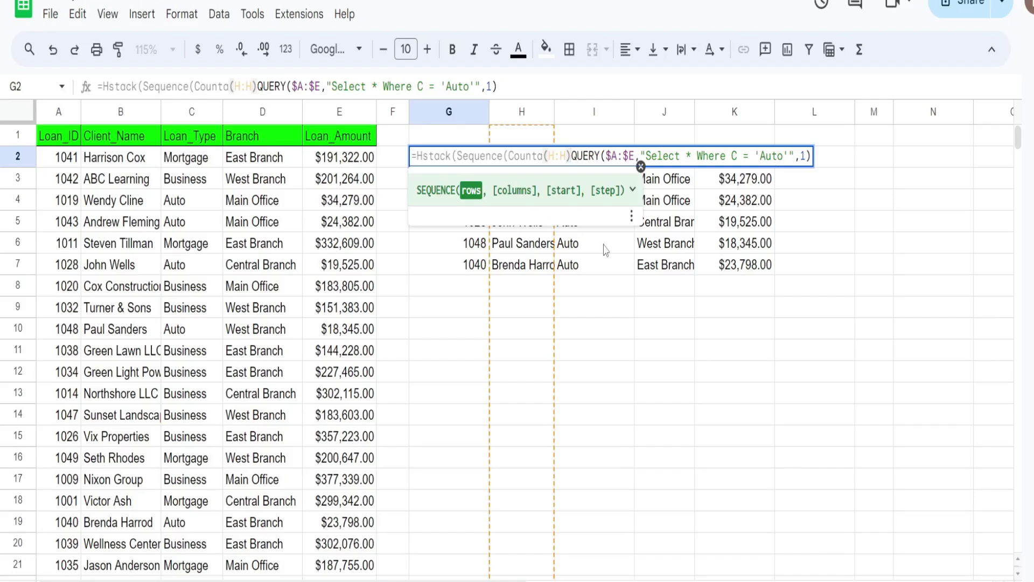
Give the Sequence 1 column and a start value of 0, close it, and separate it from the QUERY with a comma.
type(",")
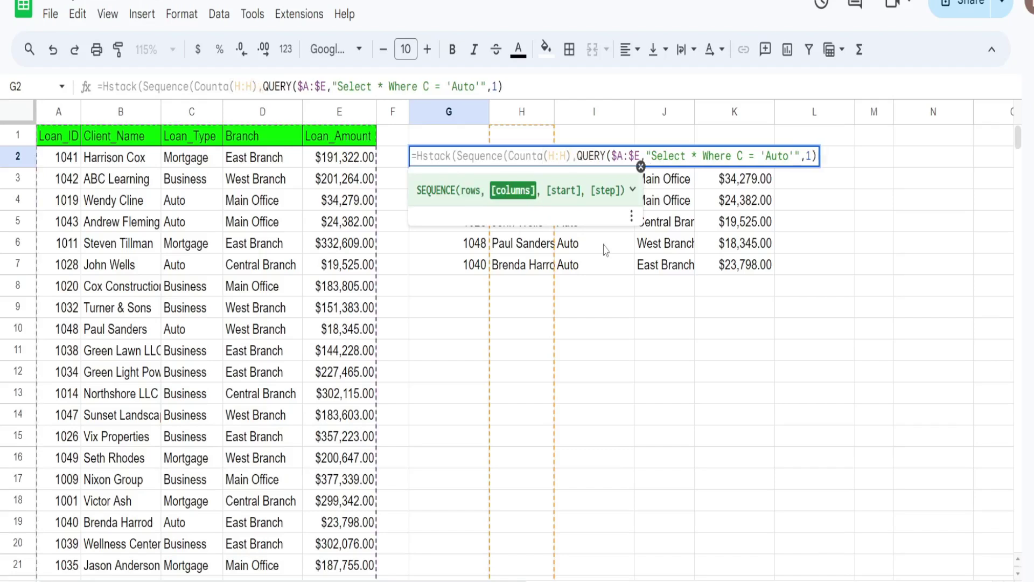
type("1")
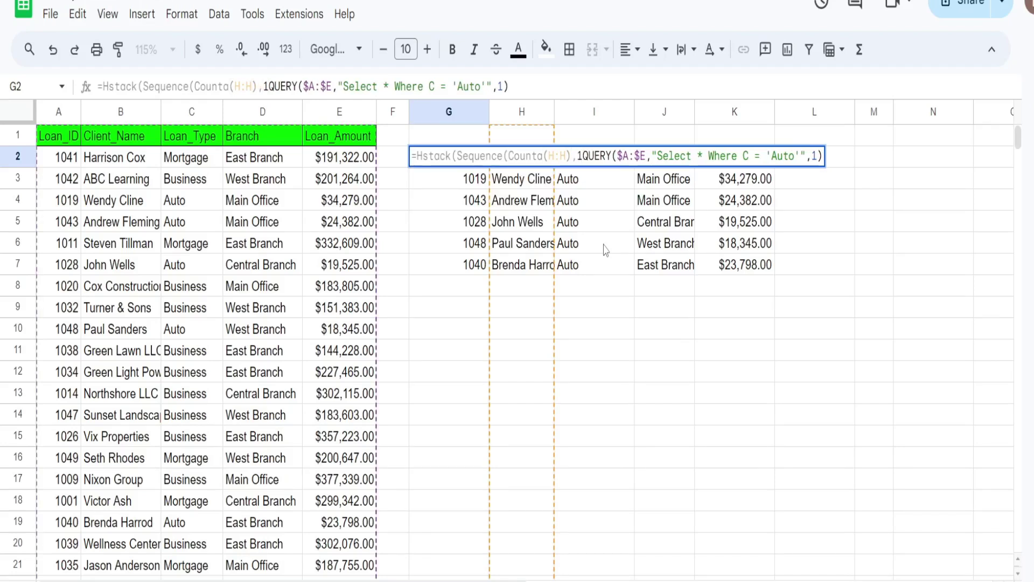
type(",")
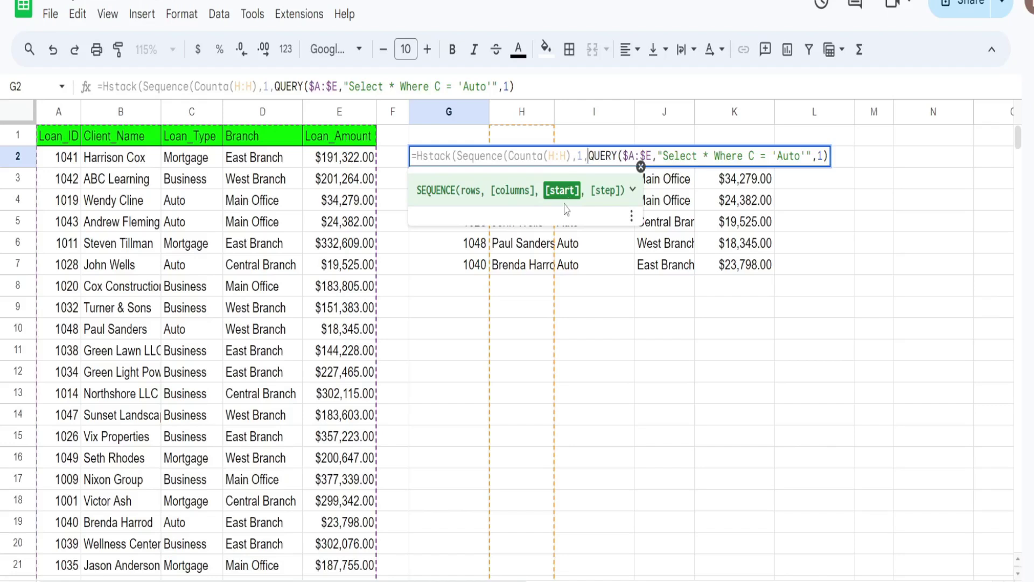
type("0")
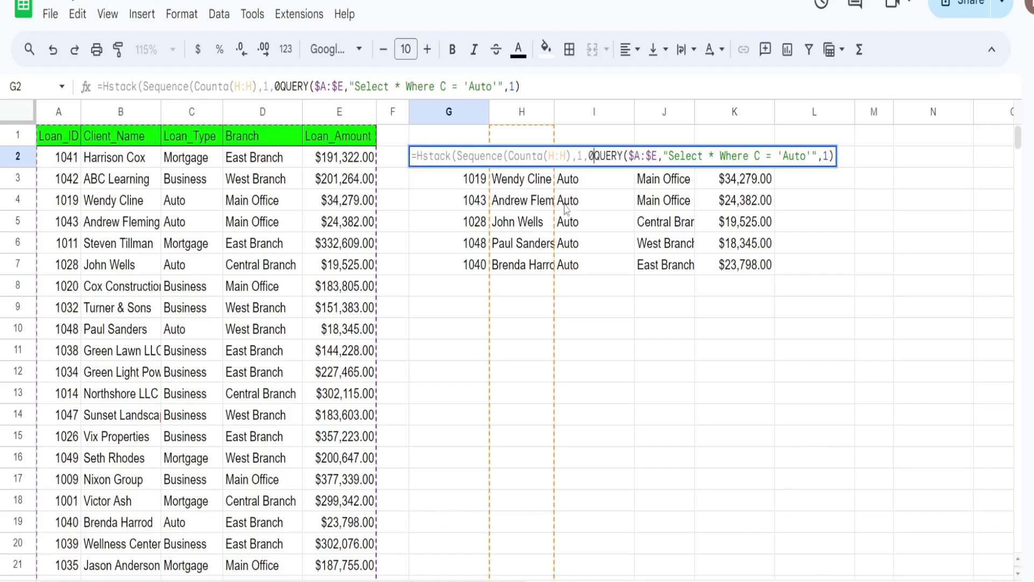
type(",")
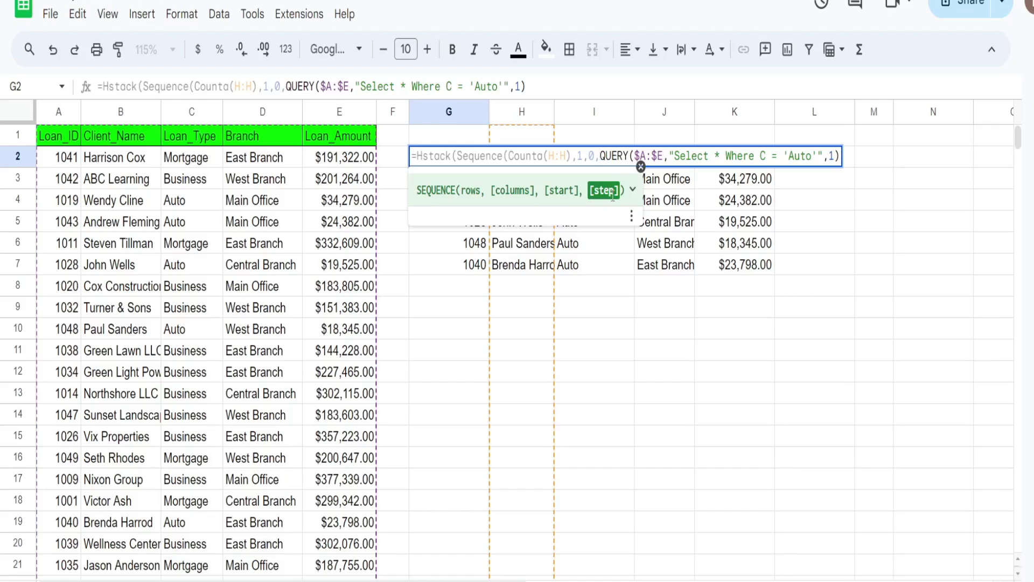
key("BackSpace")
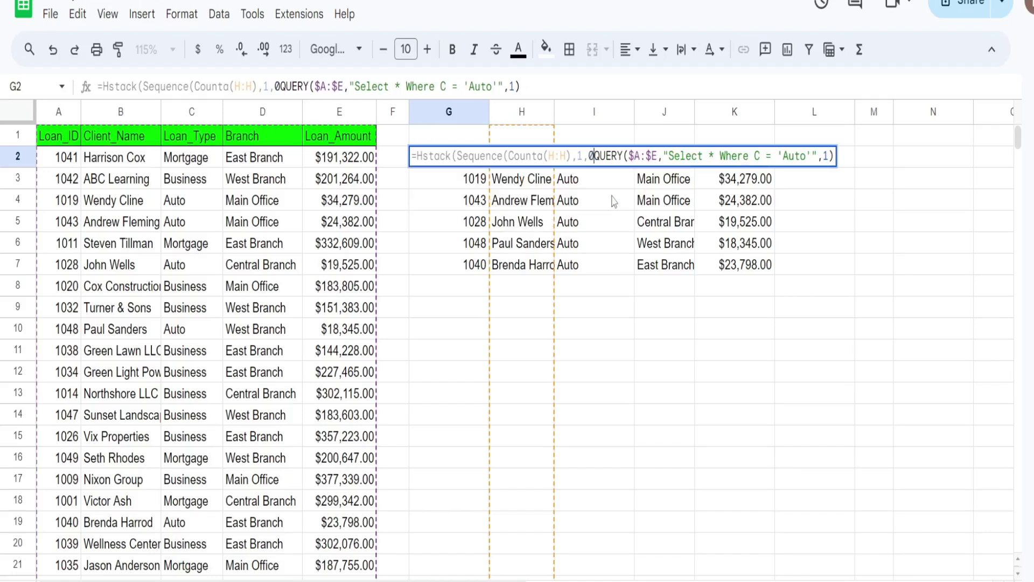
type(")")
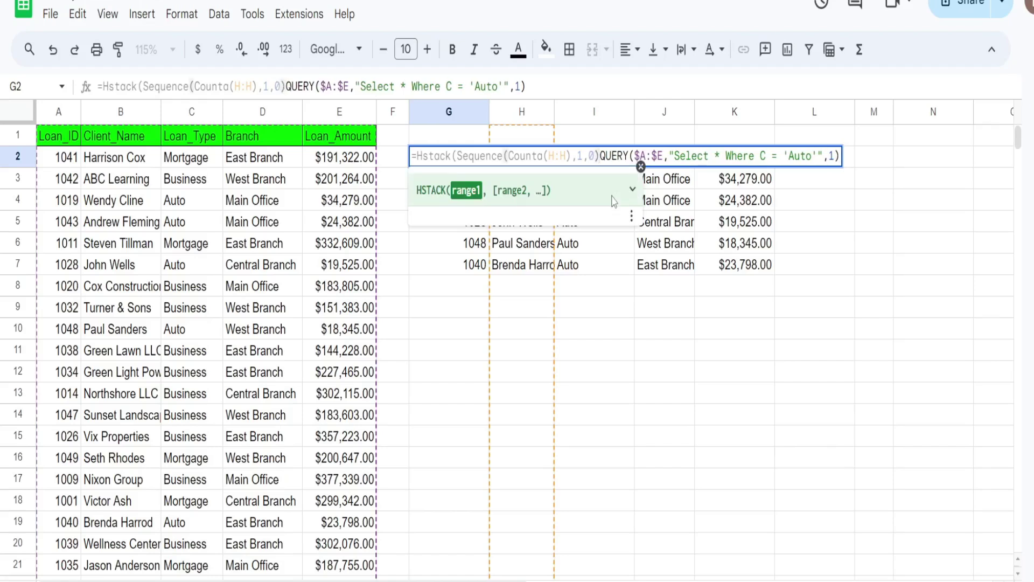
type(",")
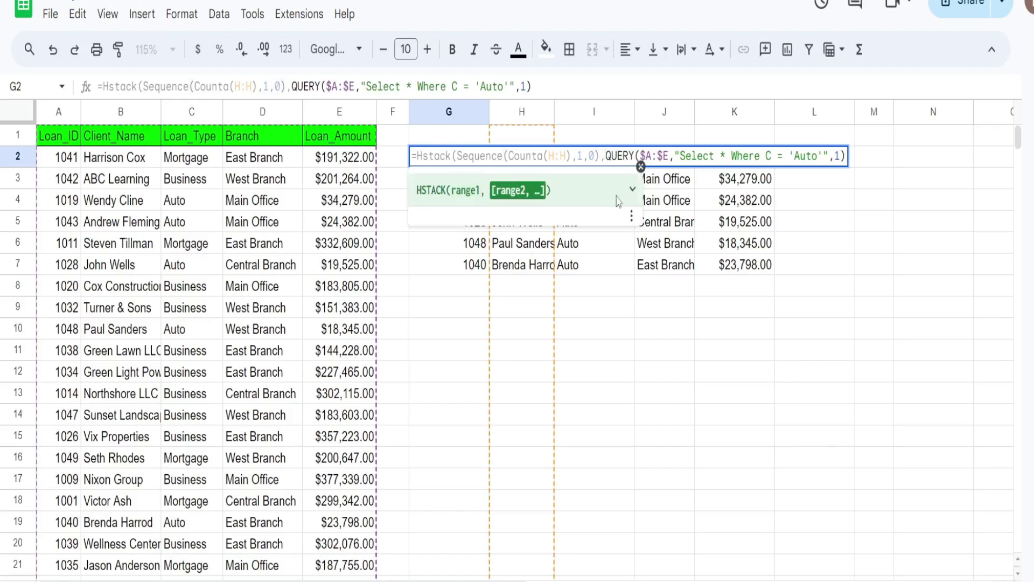
Close the Hstack function after the QUERY argument and enter the combined formula in G2.
left_click(603, 158)
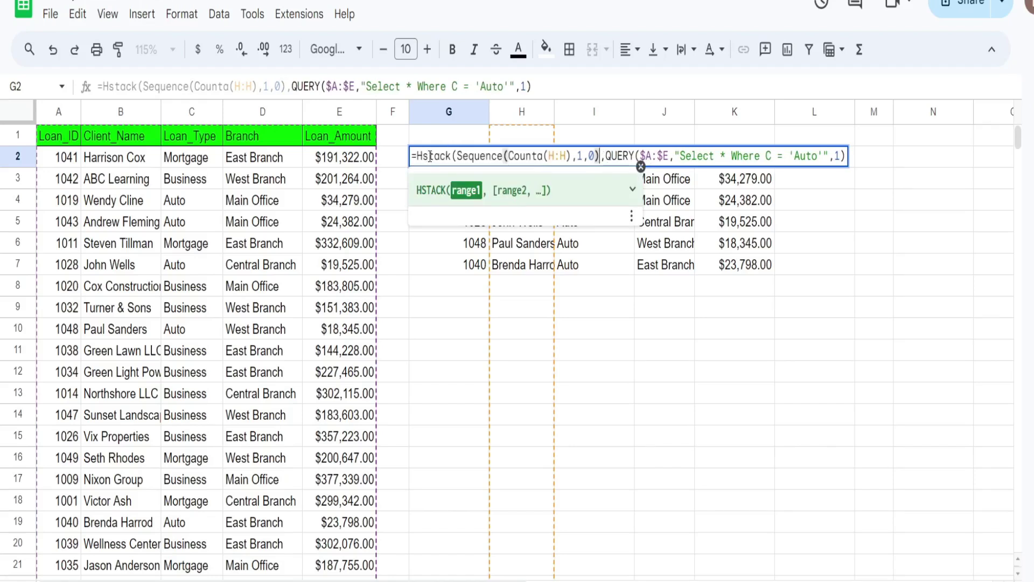
left_click(606, 156)
left_click_drag(606, 156, 819, 156)
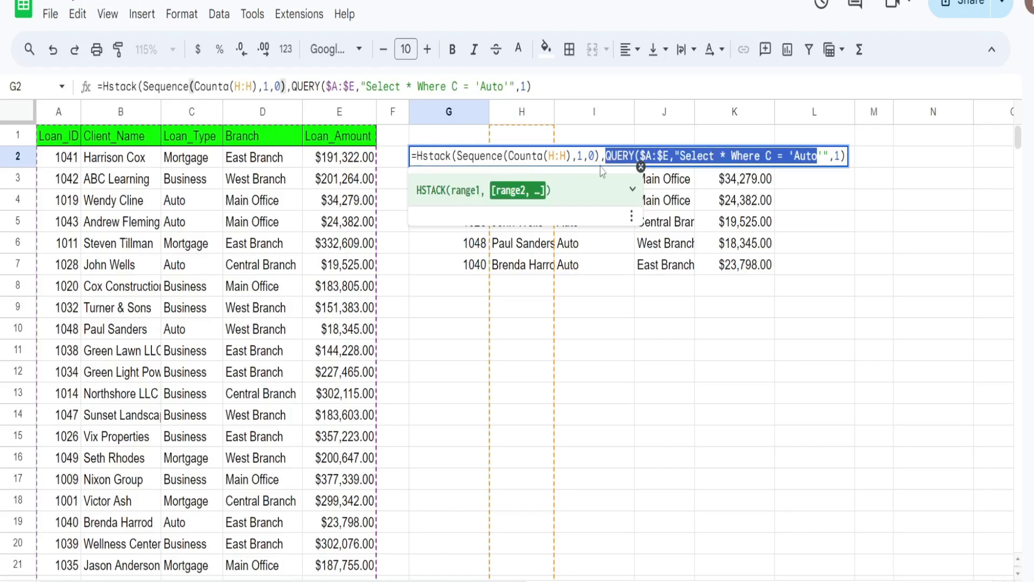
left_click(844, 156)
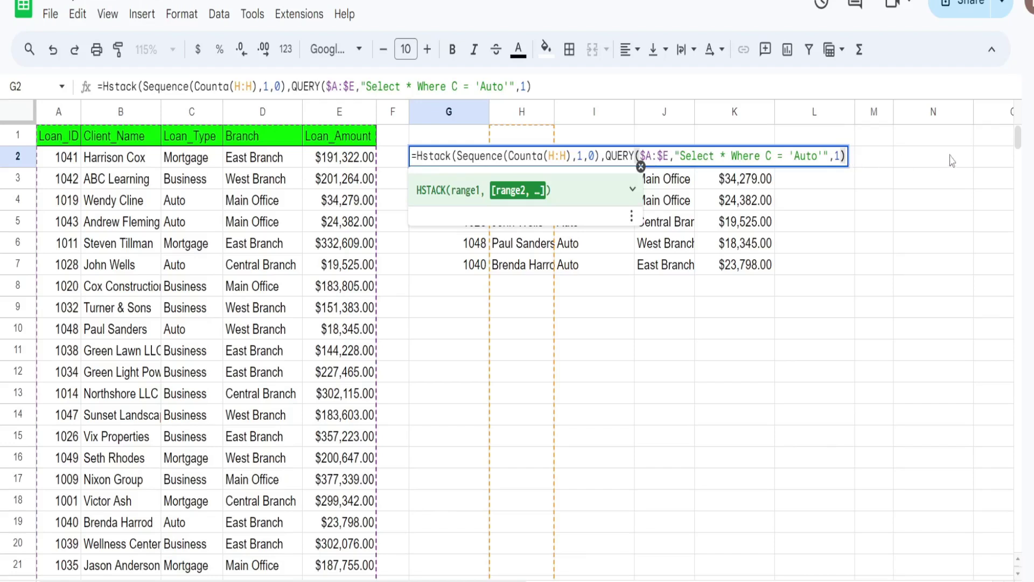
type(")")
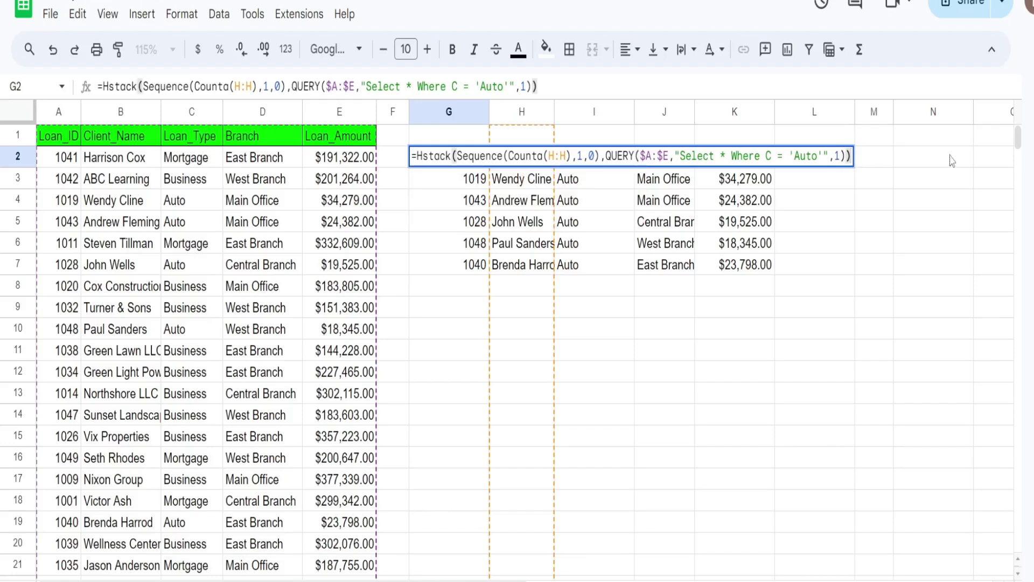
key("Return")
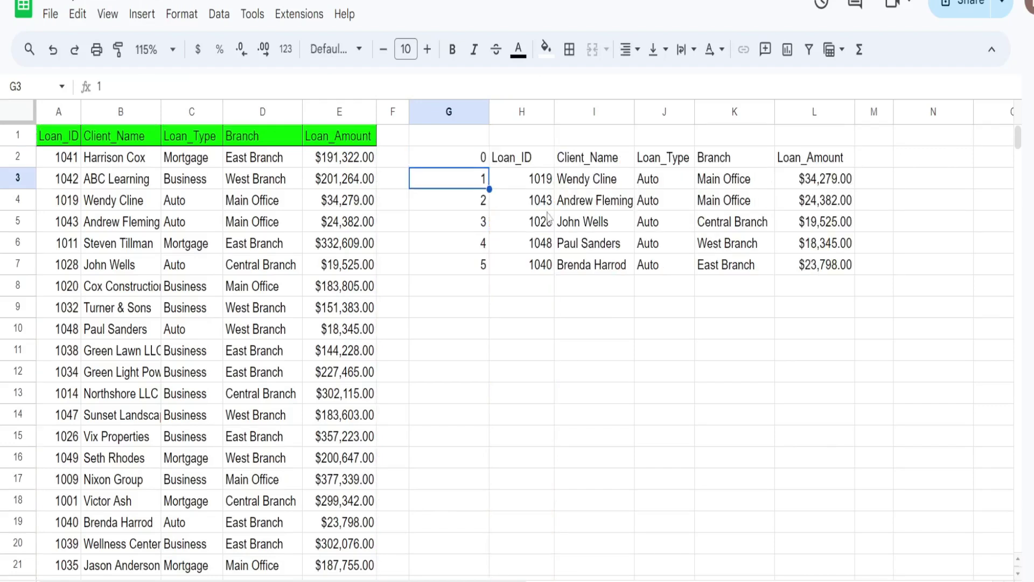
Change the loan type criterion in the G2 formula's QUERY to 'Business'.
left_click(459, 156)
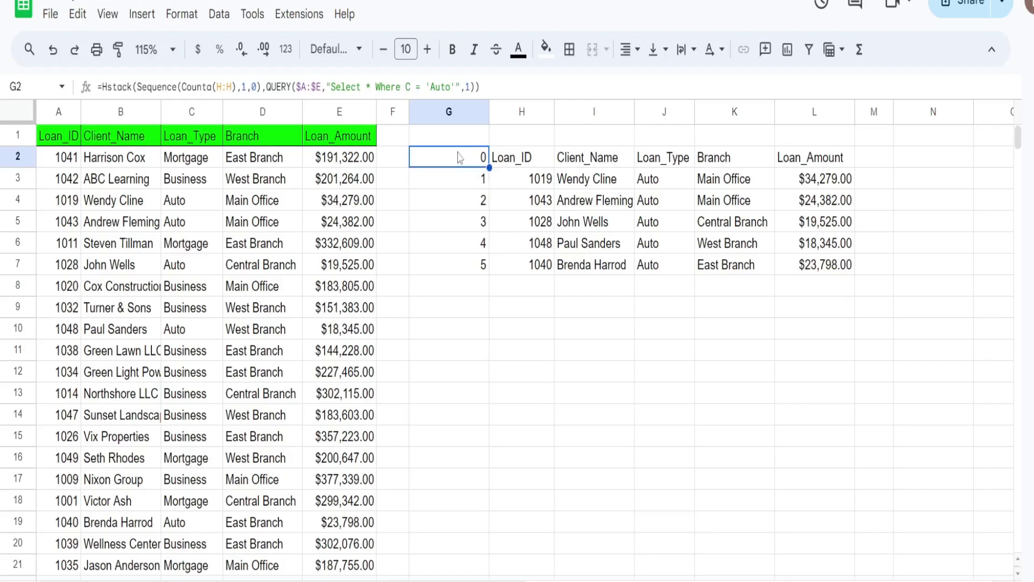
double_click(459, 156)
double_click(820, 157)
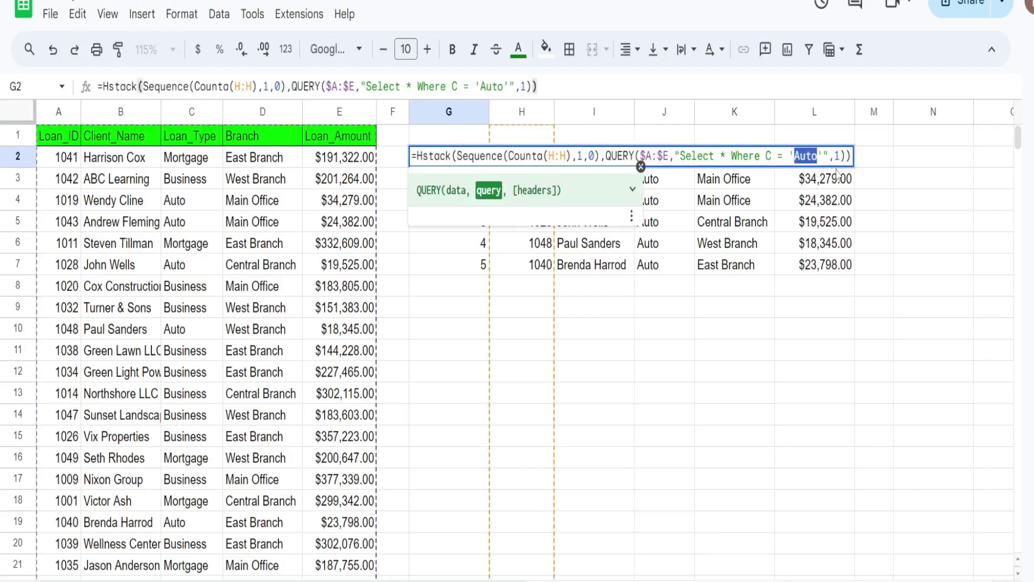
type("Business")
key("BackSpace")
key("BackSpace")
type("ss")
key("Return")
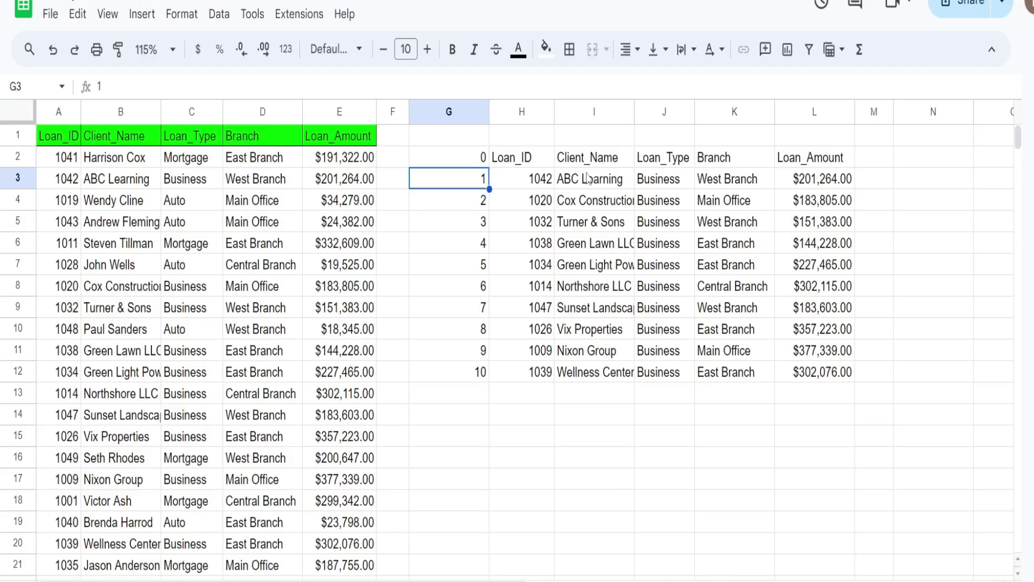
Change the loan type criterion in the G2 formula's QUERY to 'Auto'.
double_click(452, 164)
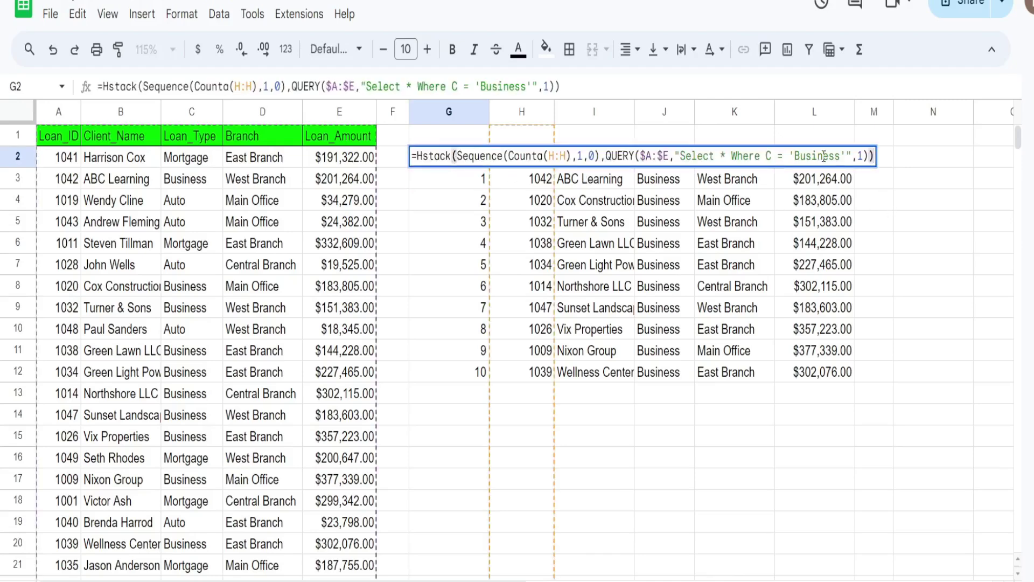
left_click_drag(843, 157, 793, 157)
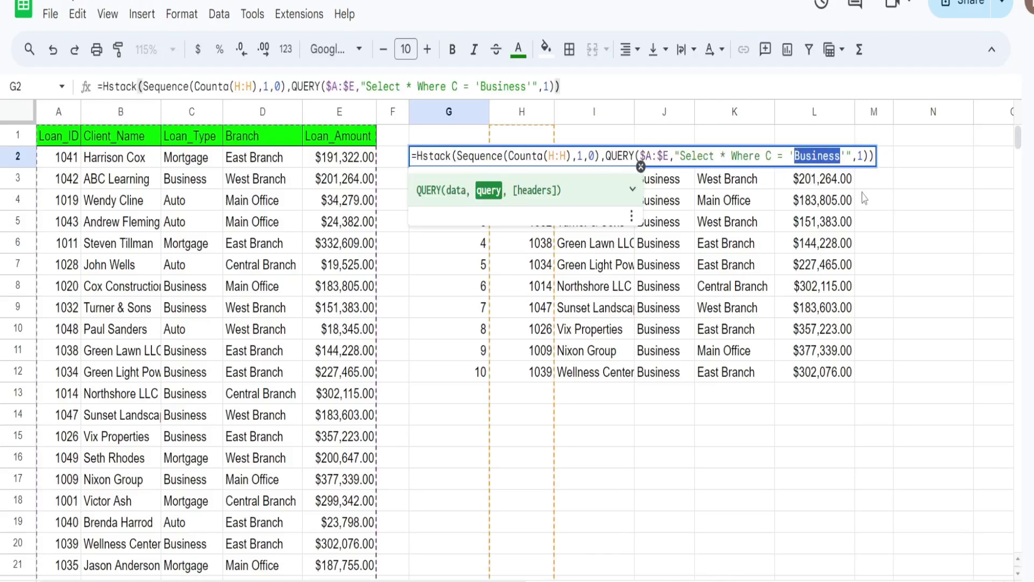
type("Auto")
key("Return")
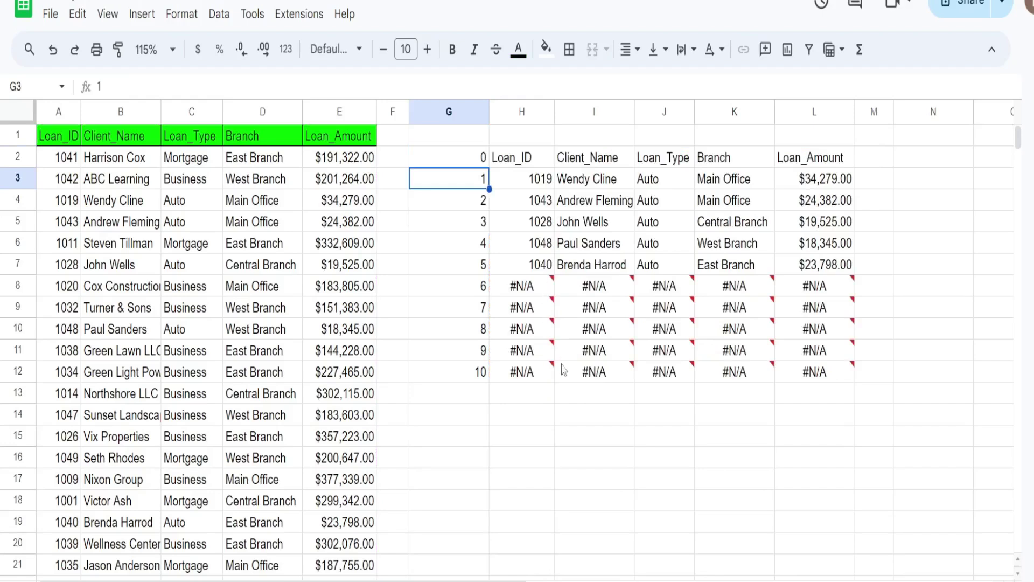
Set the columns argument of the Sequence in the G2 formula to 0.
mouse_move(562, 369)
mouse_move(545, 345)
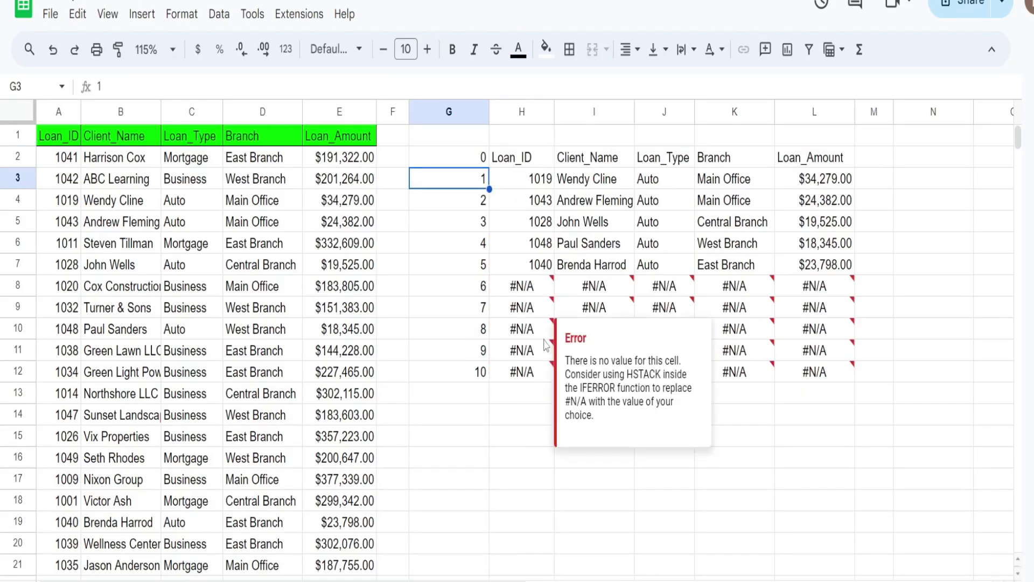
left_click(477, 162)
double_click(477, 162)
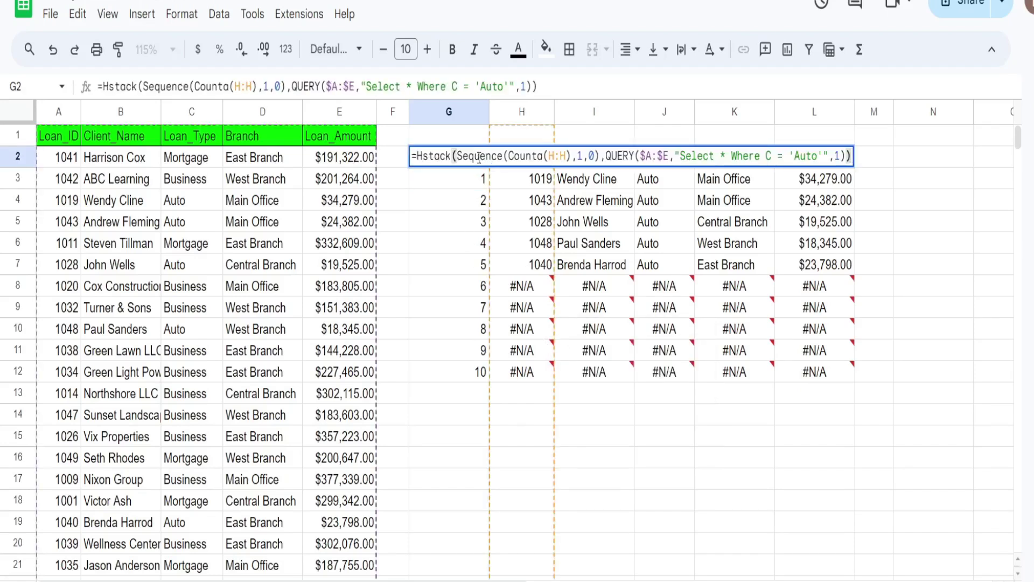
left_click(583, 156)
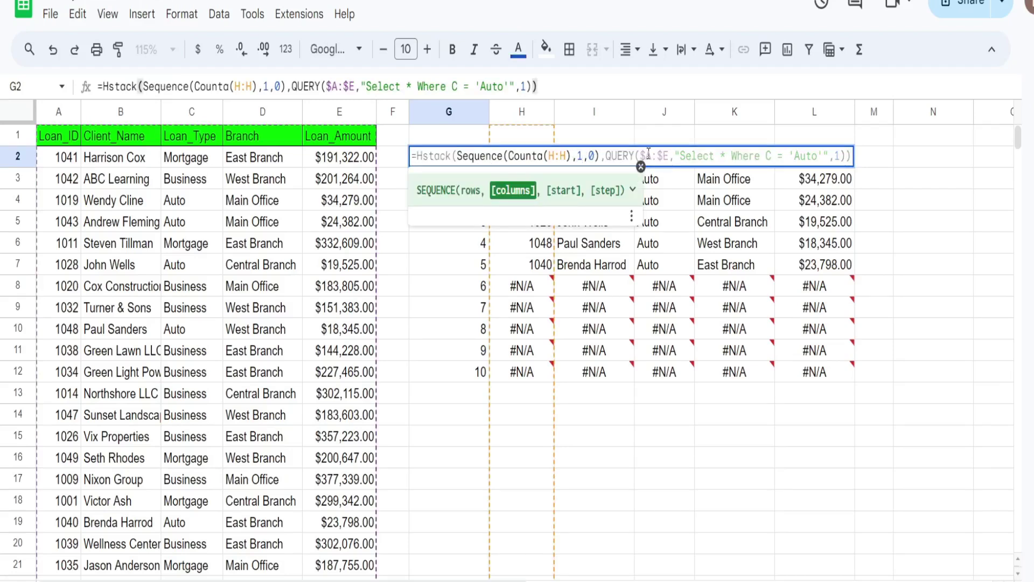
key("BackSpace")
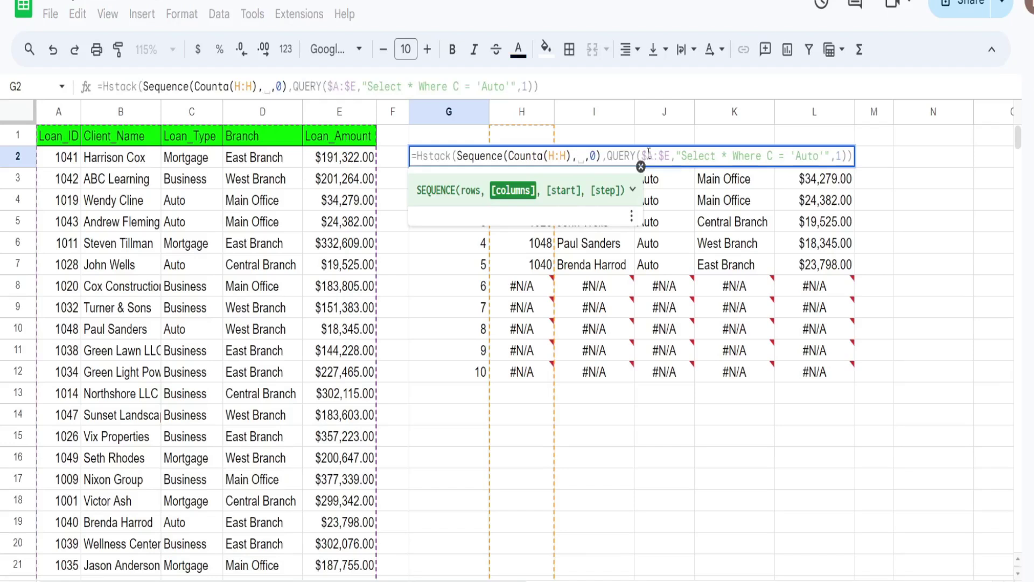
key("Return")
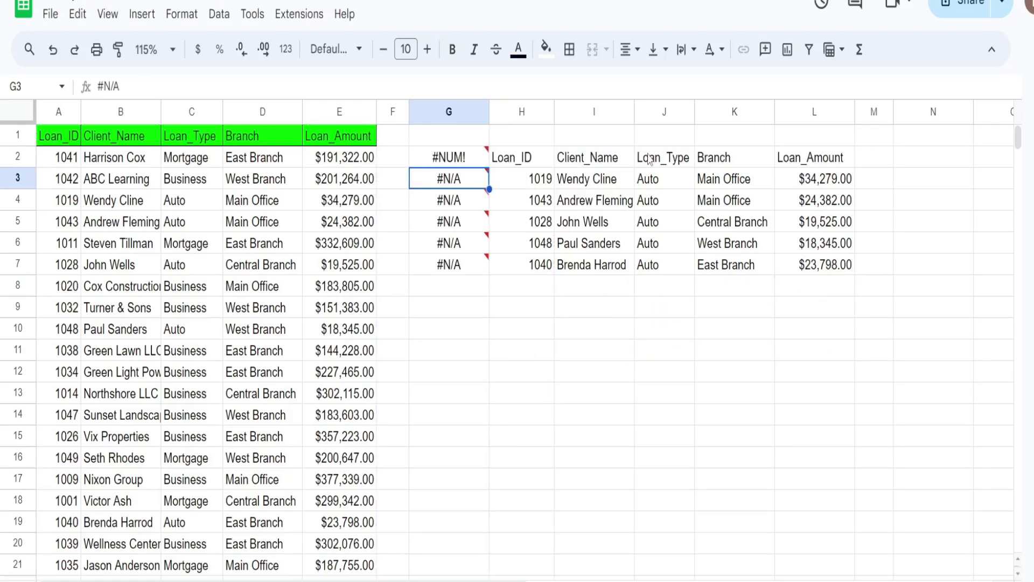
Set the Sequence's columns argument in G2 back to 1.
key("Up")
key("Return")
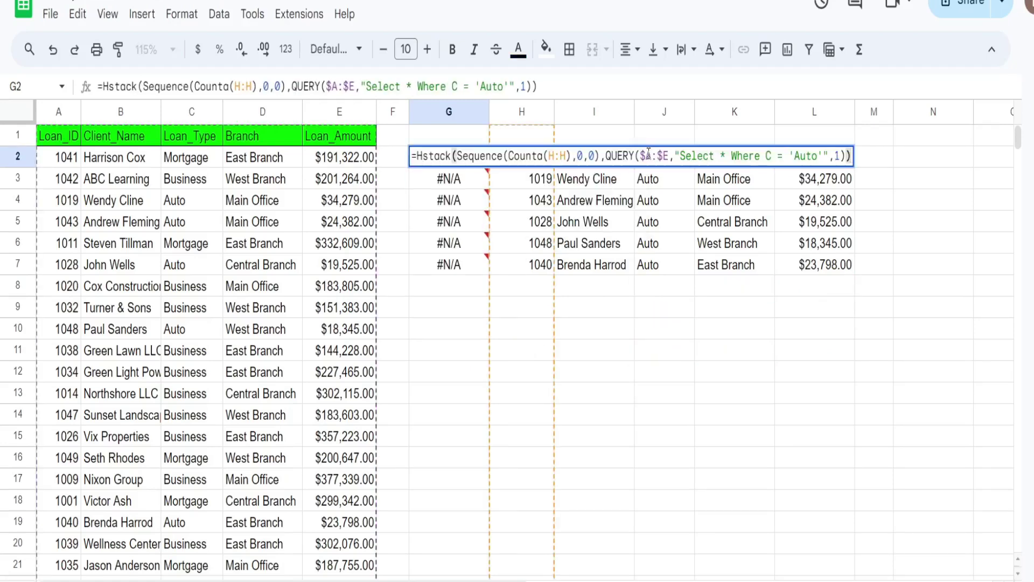
left_click(582, 155)
key("BackSpace")
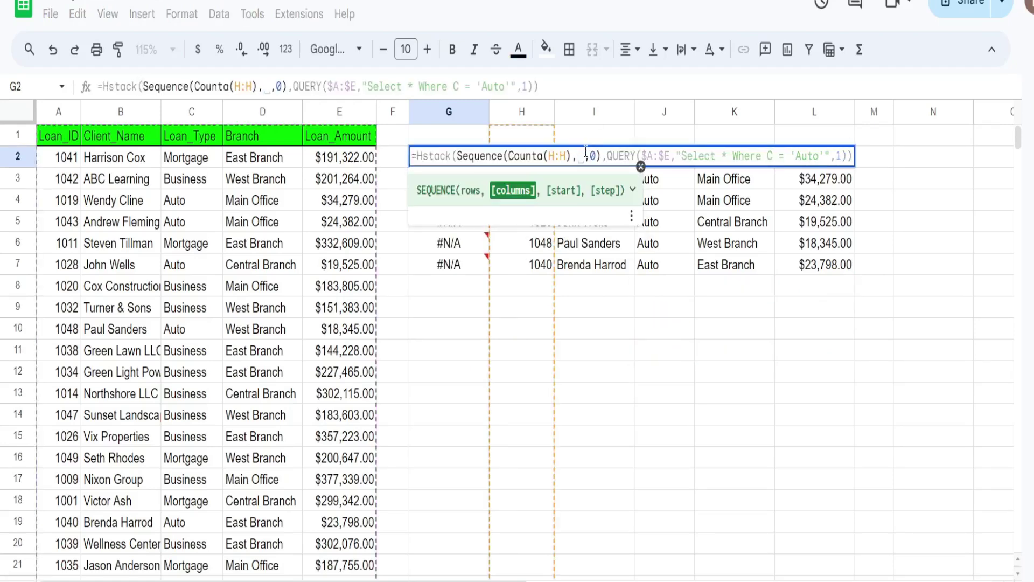
type("1")
key("Return")
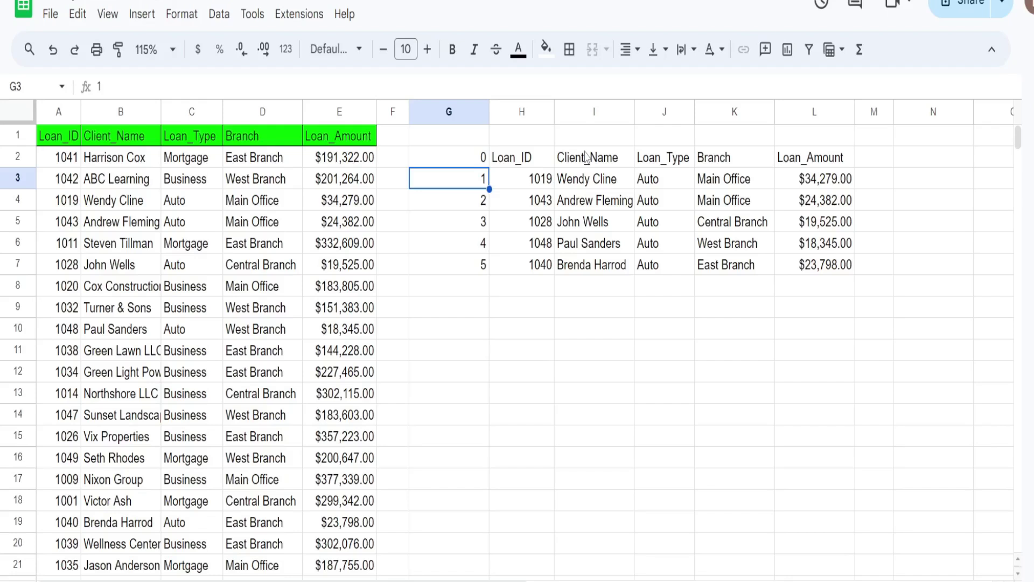
Examine the Sequence arguments in the G2 formula.
key("Up")
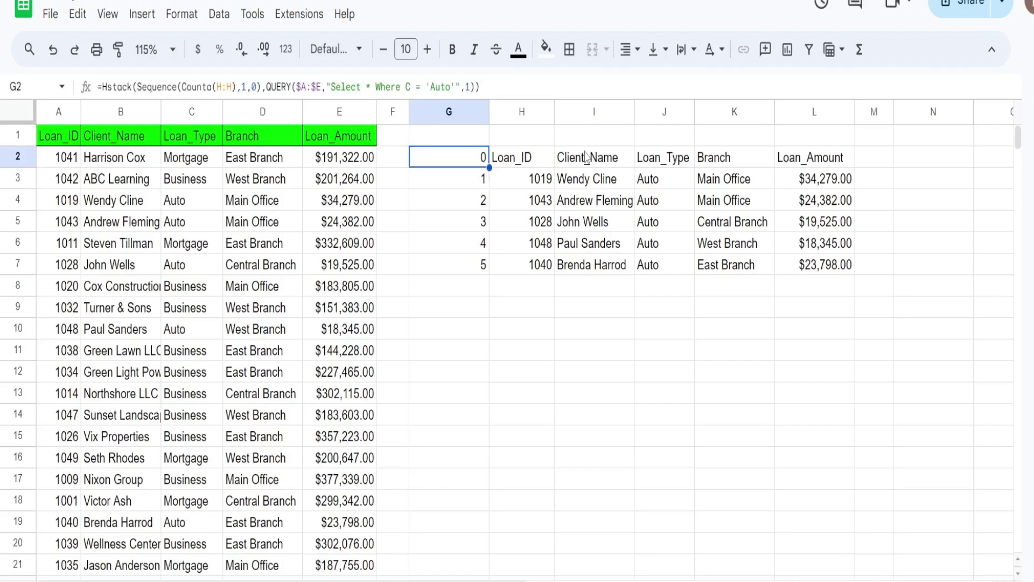
key("F2")
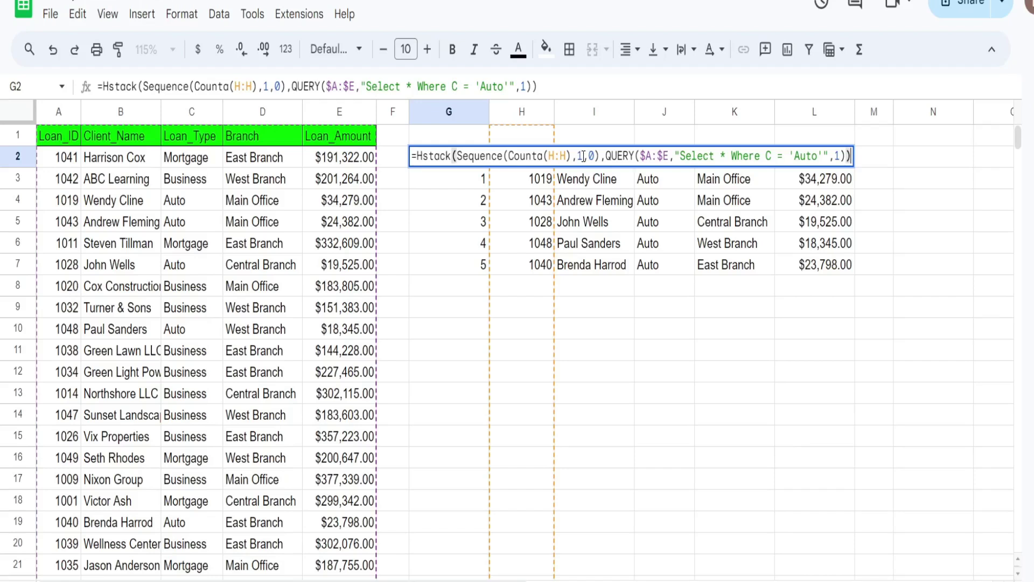
key("Return")
Enter the heading Row Reset in cell N1.
left_click(930, 139)
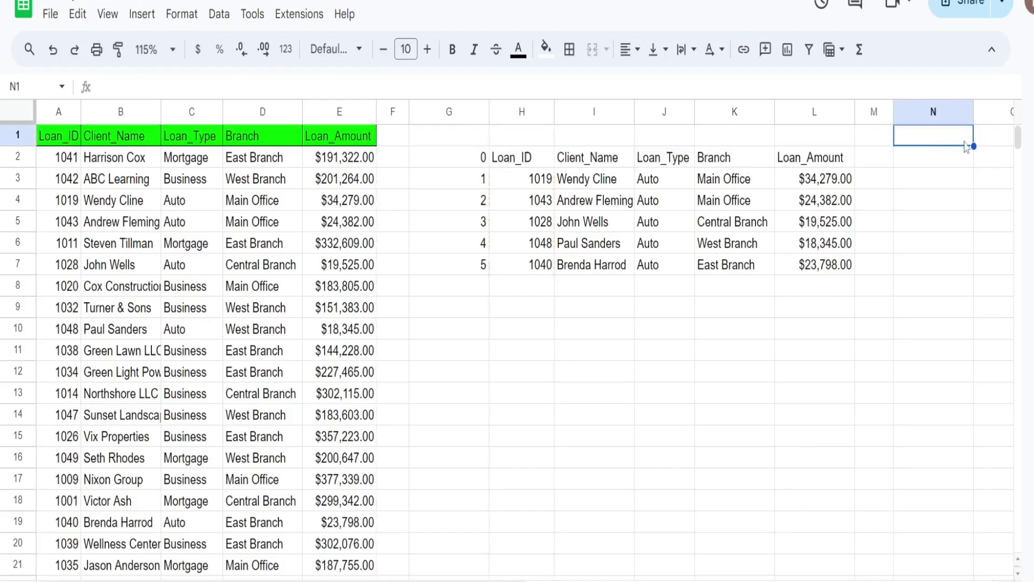
type("Rate")
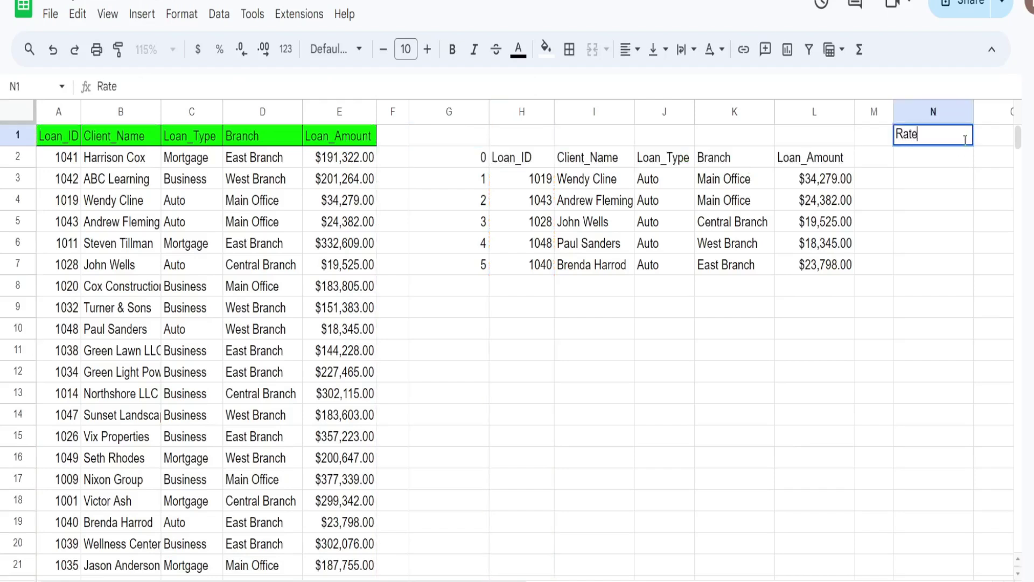
key("BackSpace")
key("BackSpace")
key("BackSpace")
key("BackSpace")
type("Row Reset")
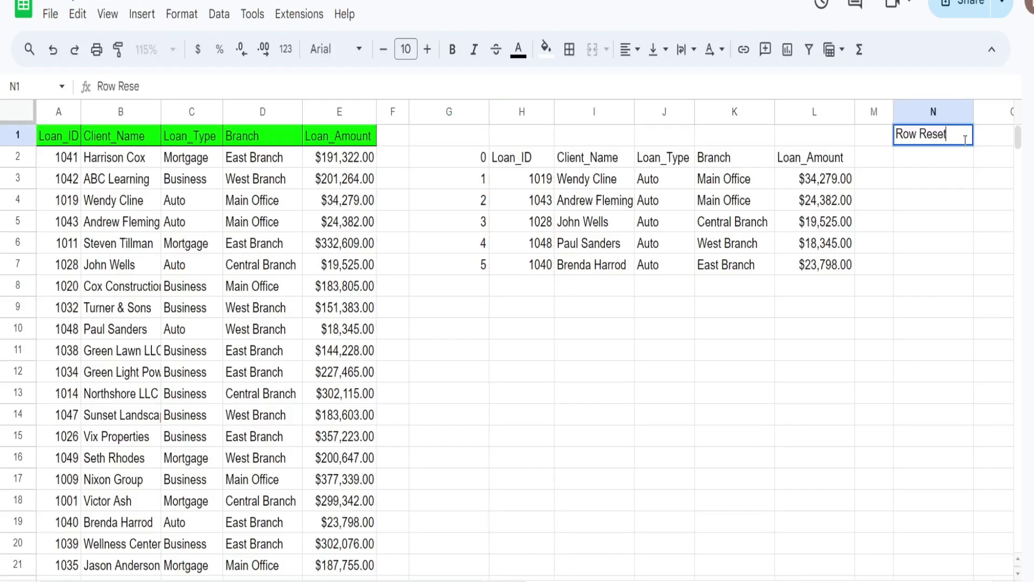
key("Return")
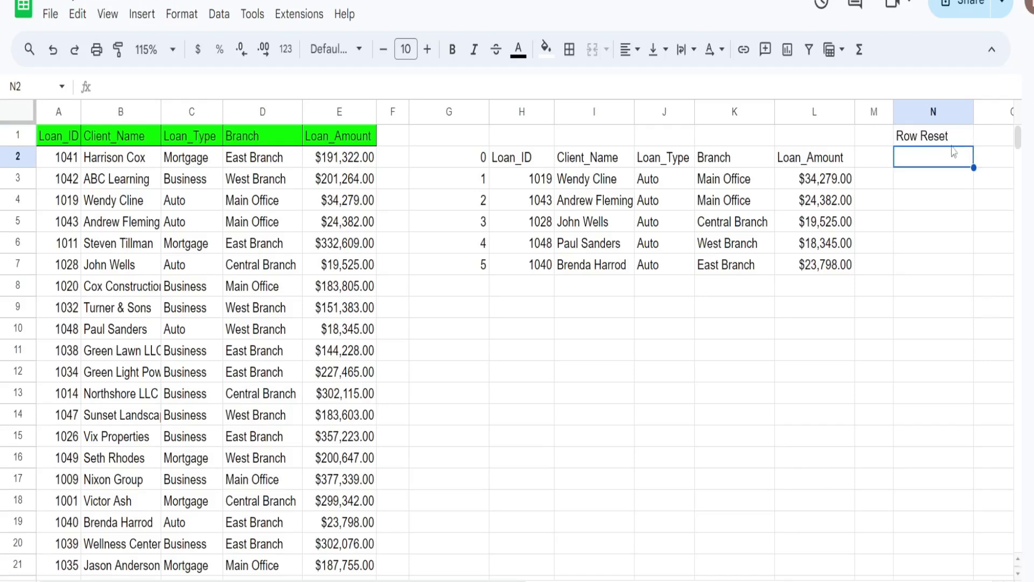
Add a data validation dropdown with the options 0 and 1 to cell N2 and select 1 in it.
left_click(219, 14)
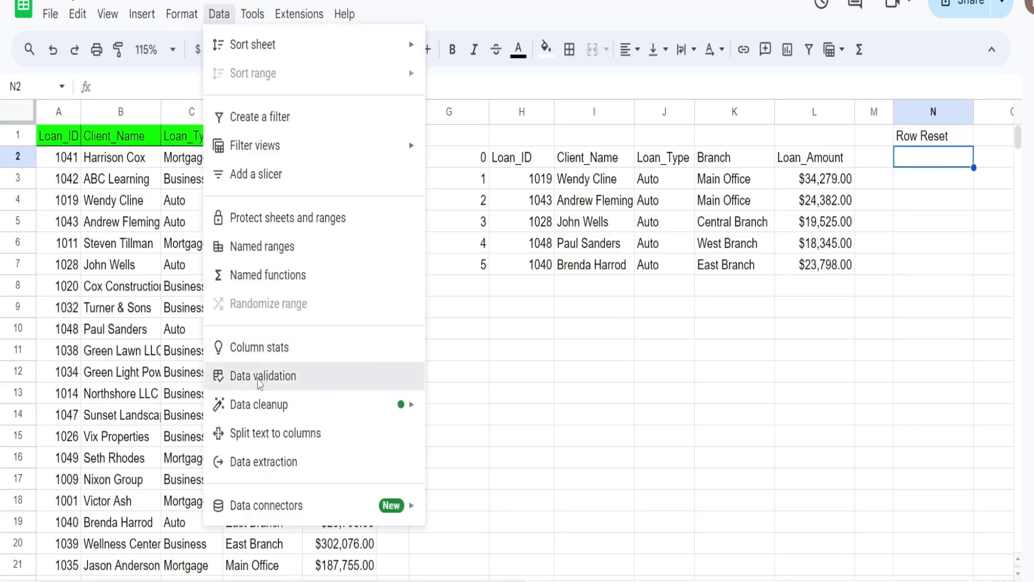
left_click(232, 376)
left_click(956, 124)
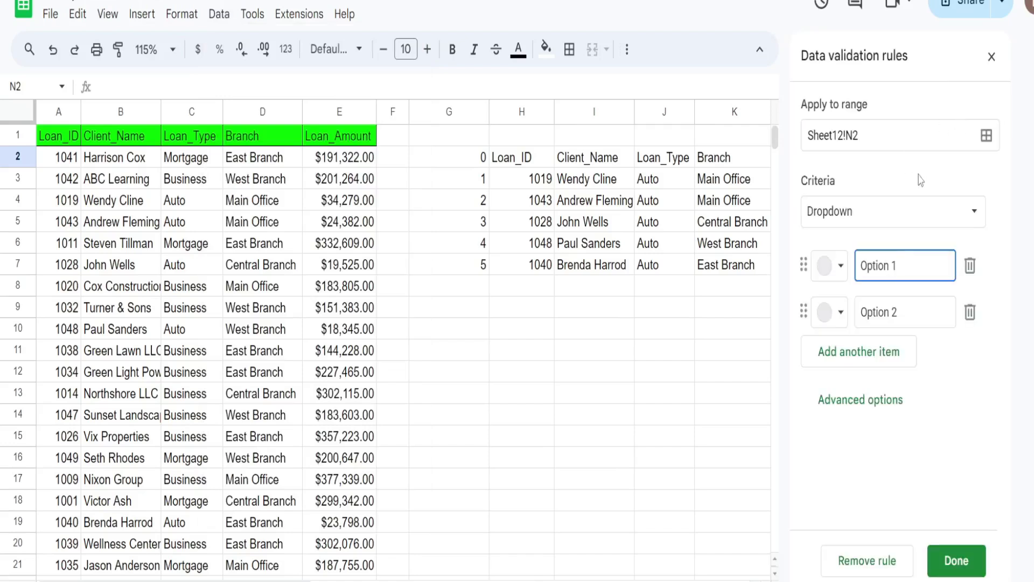
left_click_drag(919, 266, 844, 266)
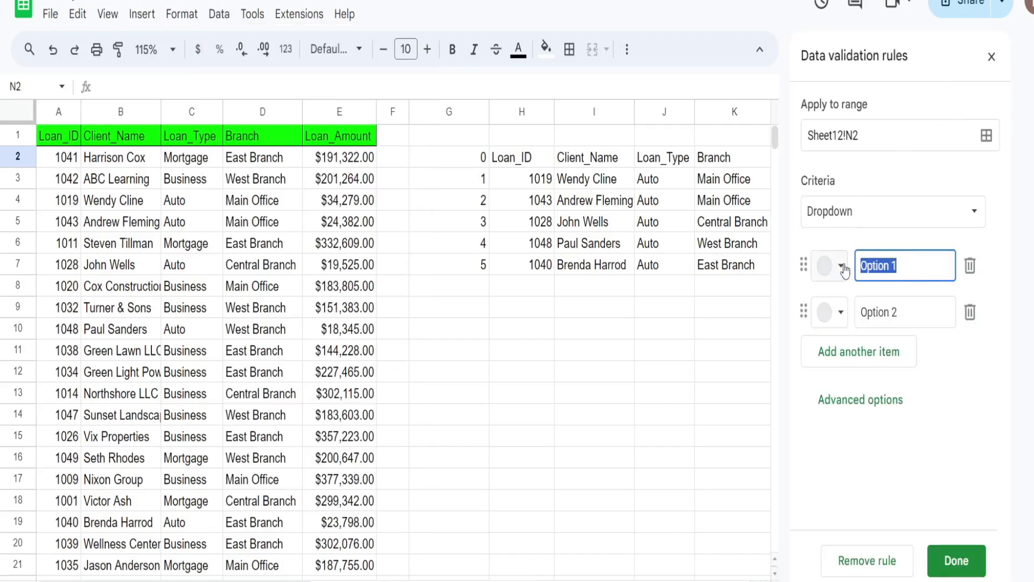
type("0")
left_click_drag(916, 314, 845, 314)
type("1")
left_click(955, 560)
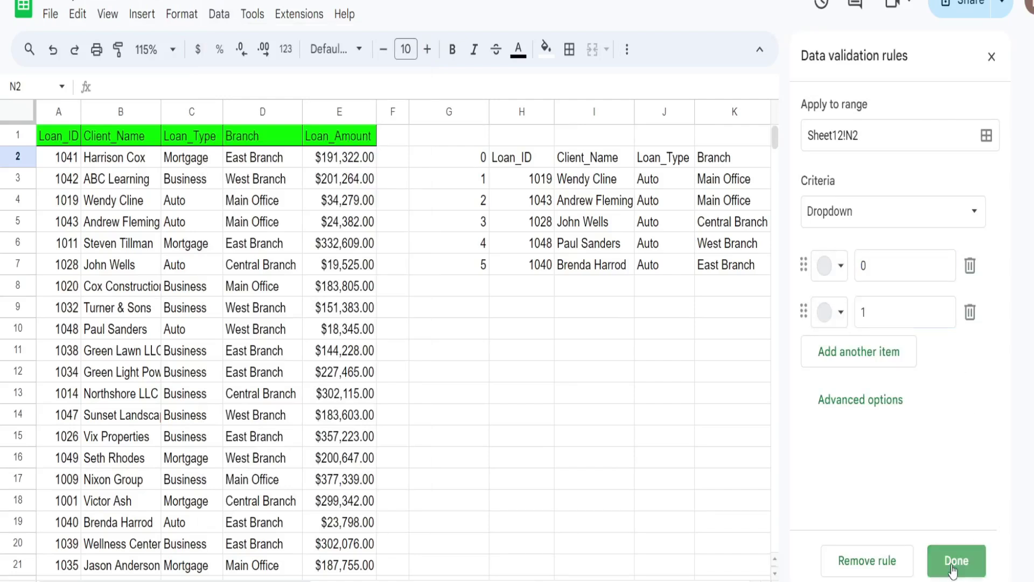
left_click(991, 56)
left_click(951, 158)
left_click(910, 207)
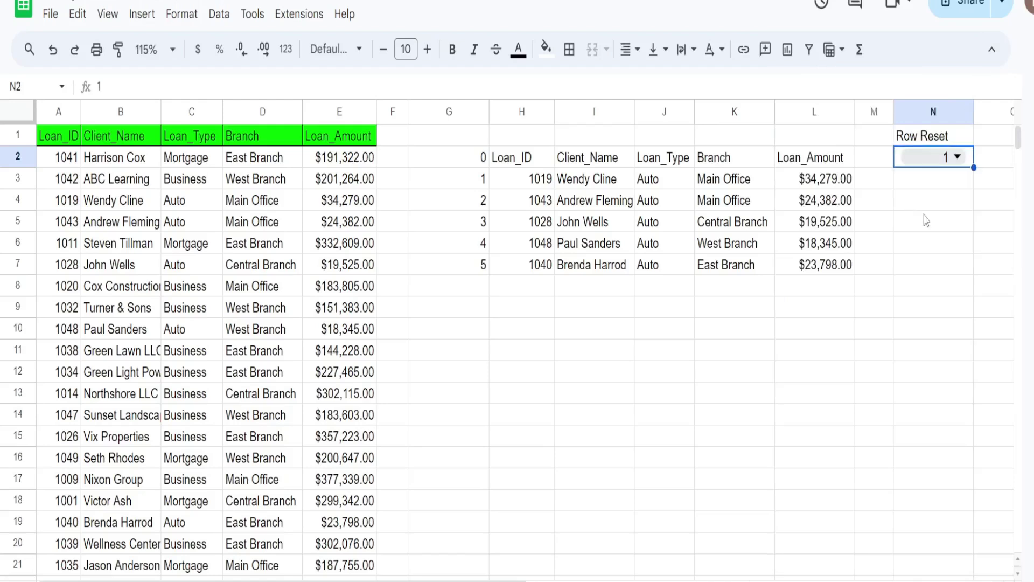
Replace the Sequence's columns argument in the G2 formula with a reference to N2.
double_click(485, 164)
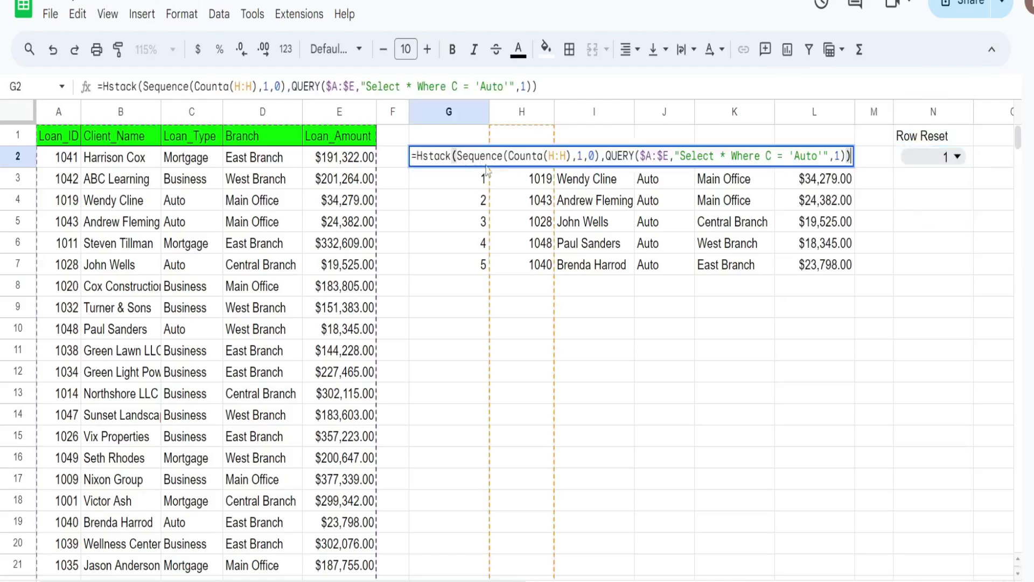
left_click(584, 158)
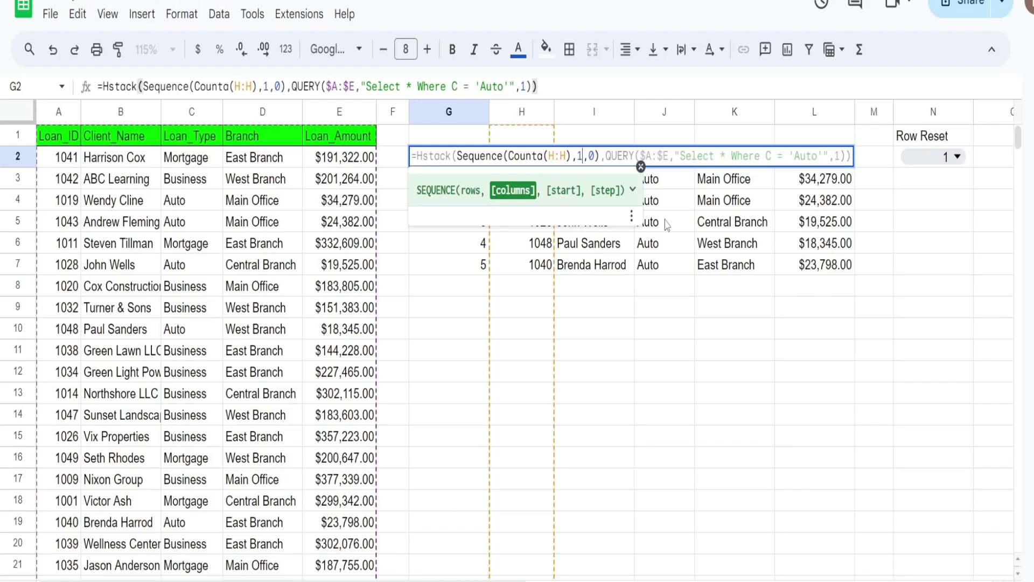
key("BackSpace")
type("N2")
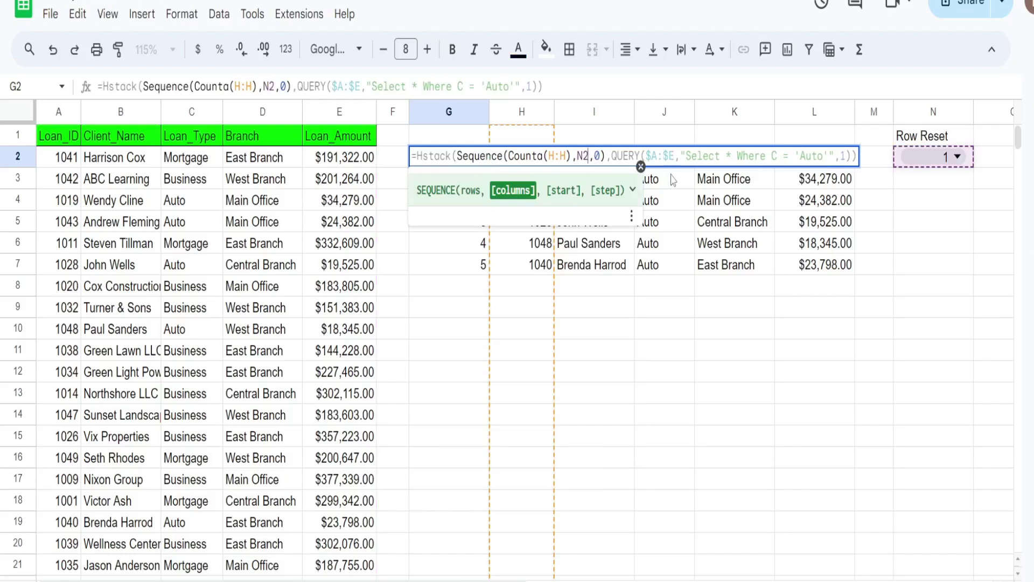
key("Return")
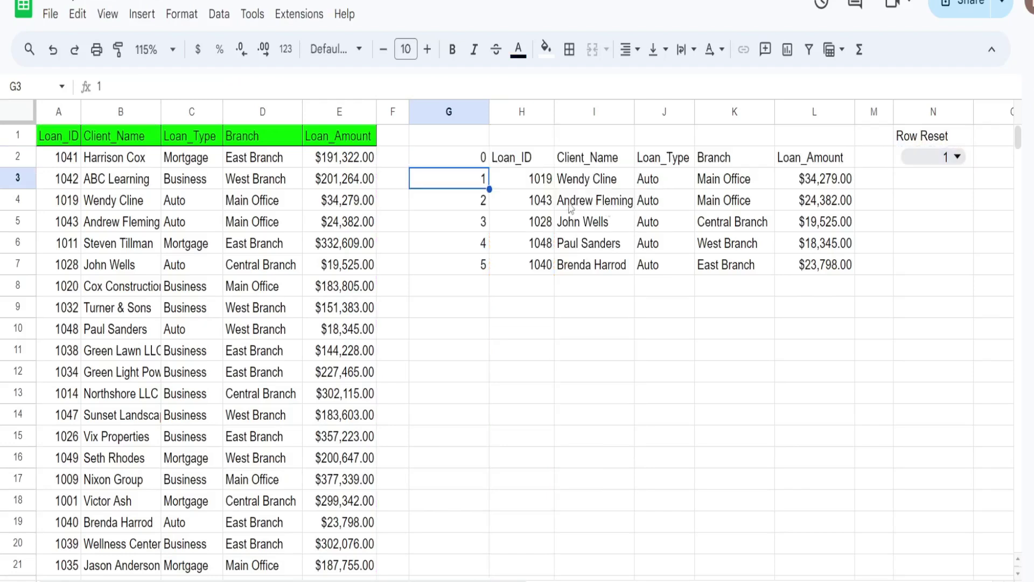
Switch the QUERY's loan type criterion in G2 to 'Business' to test the formula linked to N2.
double_click(439, 157)
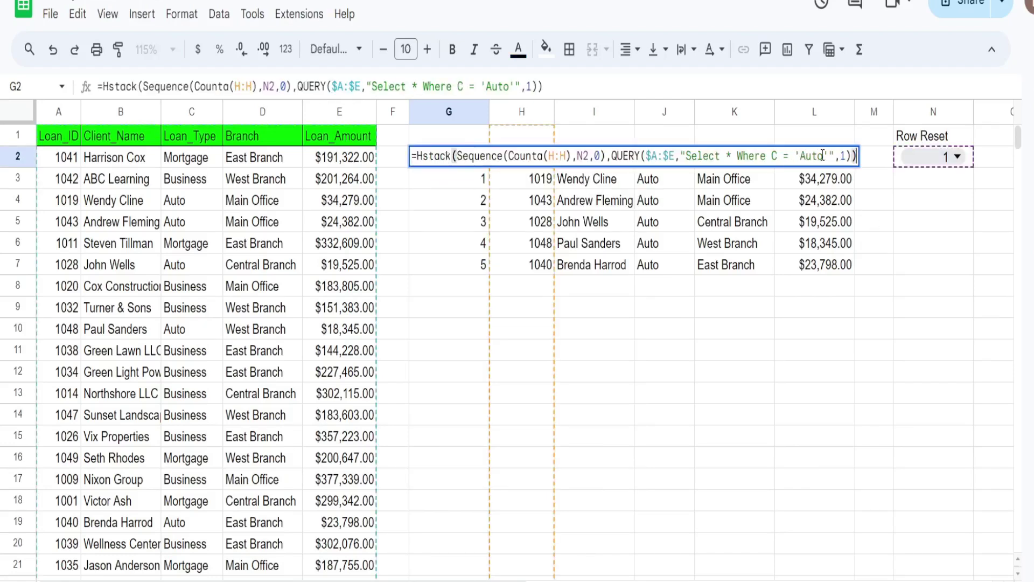
double_click(803, 156)
type("Business")
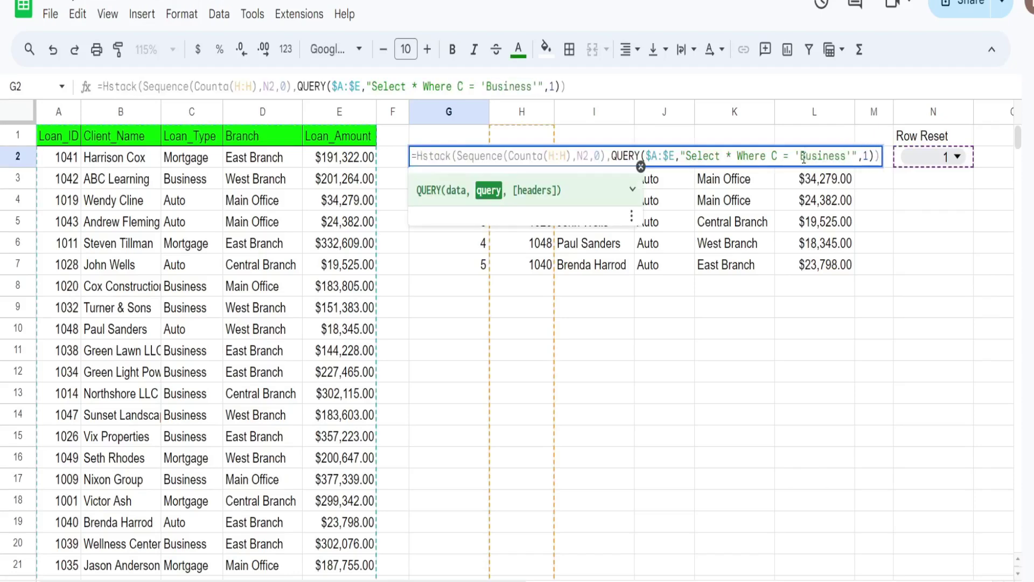
key("Return")
Return the QUERY's loan type criterion in G2 to 'Auto'.
key("Up")
key("Return")
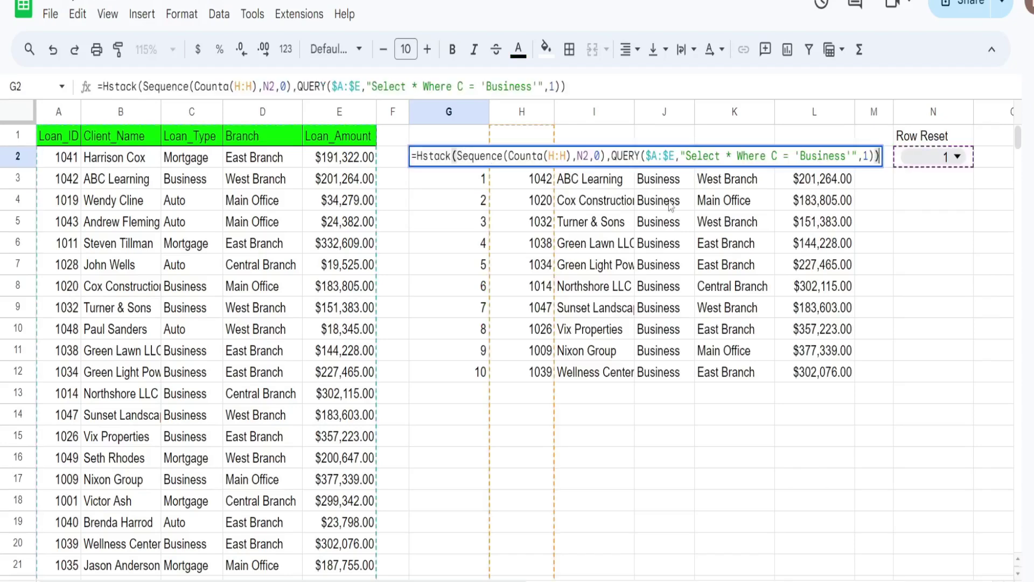
double_click(846, 156)
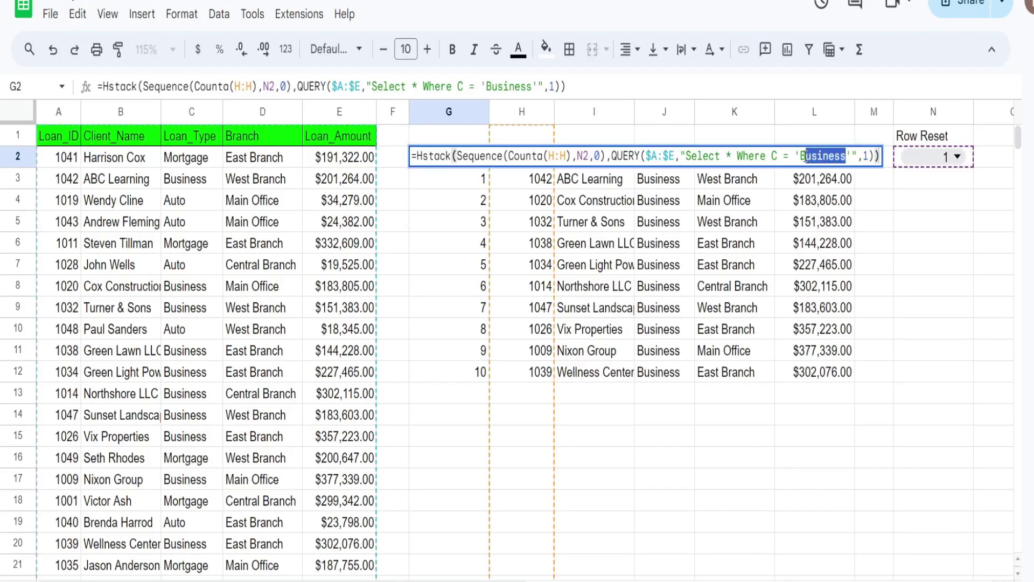
type("Auto")
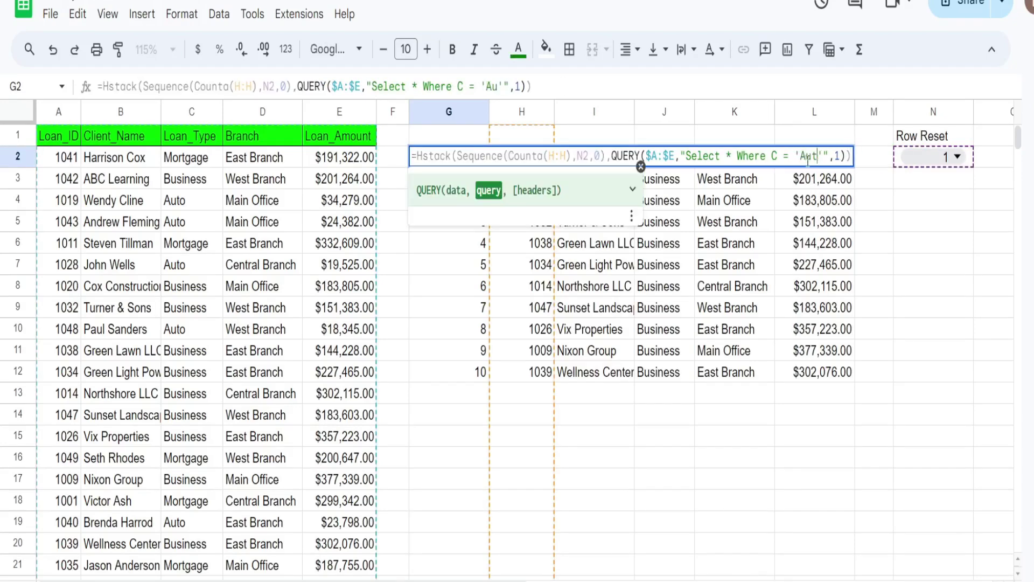
key("Return")
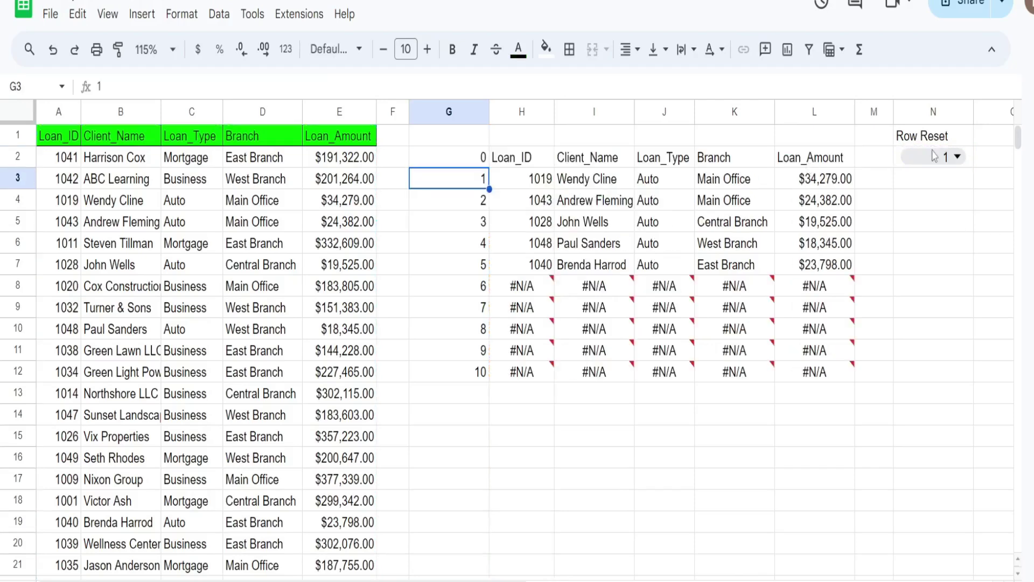
Reset the row numbering by switching the Row Reset dropdown in N2 to 0 and back to 1.
left_click(956, 157)
left_click(920, 189)
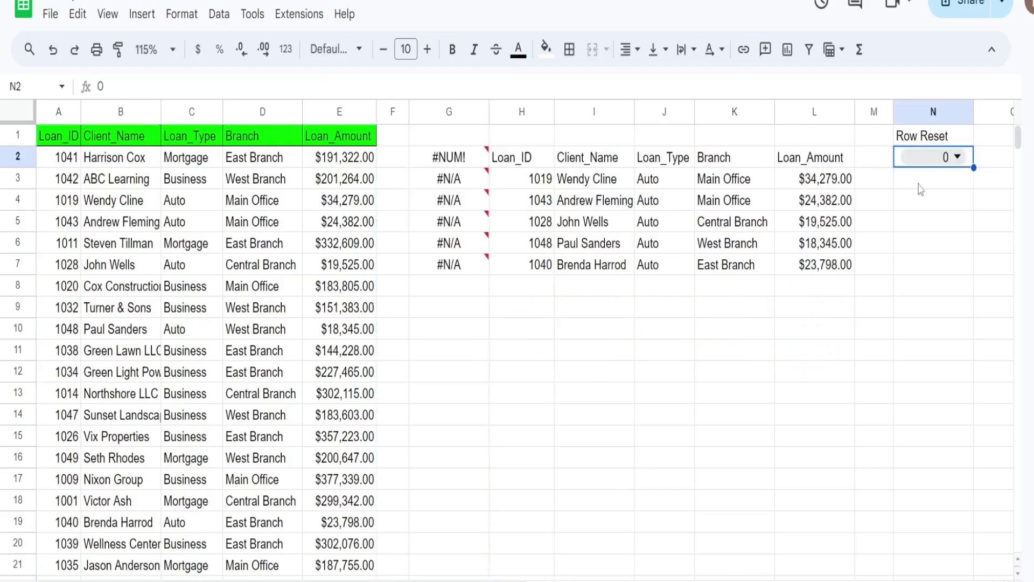
left_click(929, 157)
left_click(922, 213)
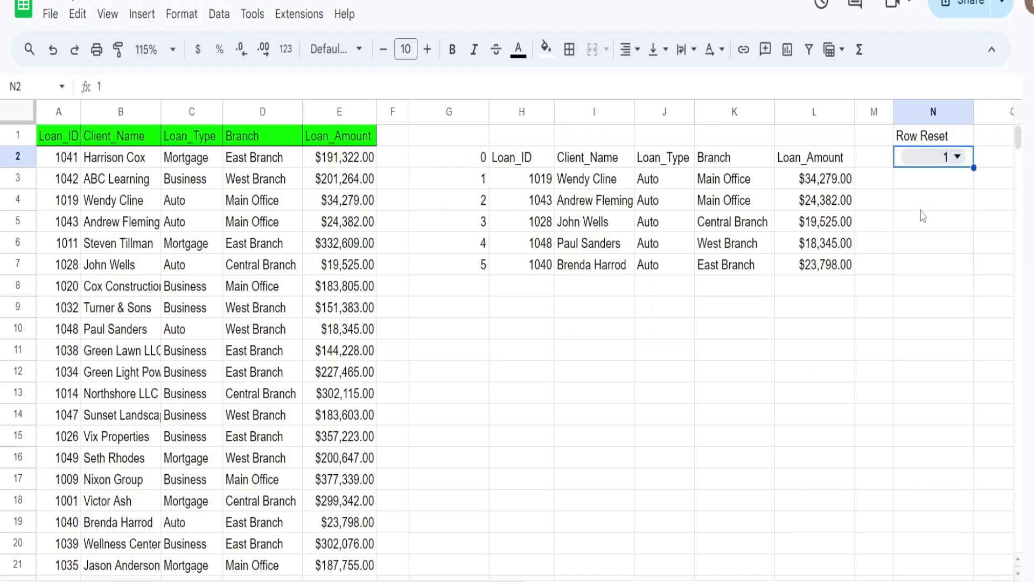
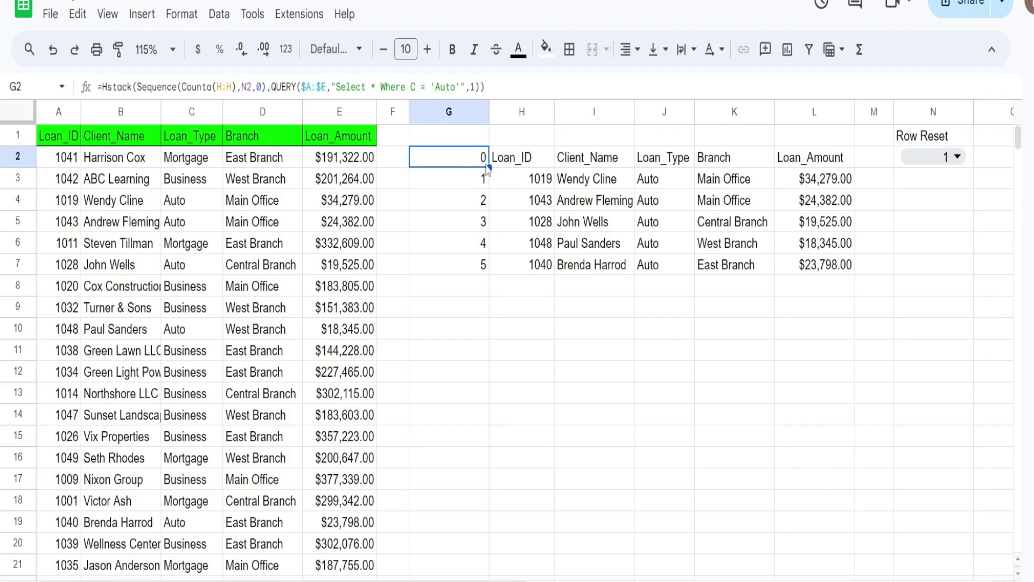
In the G2 formula, start an If around the Sequence that tests whether it equals 0 and returns "Seq#" when true.
double_click(486, 163)
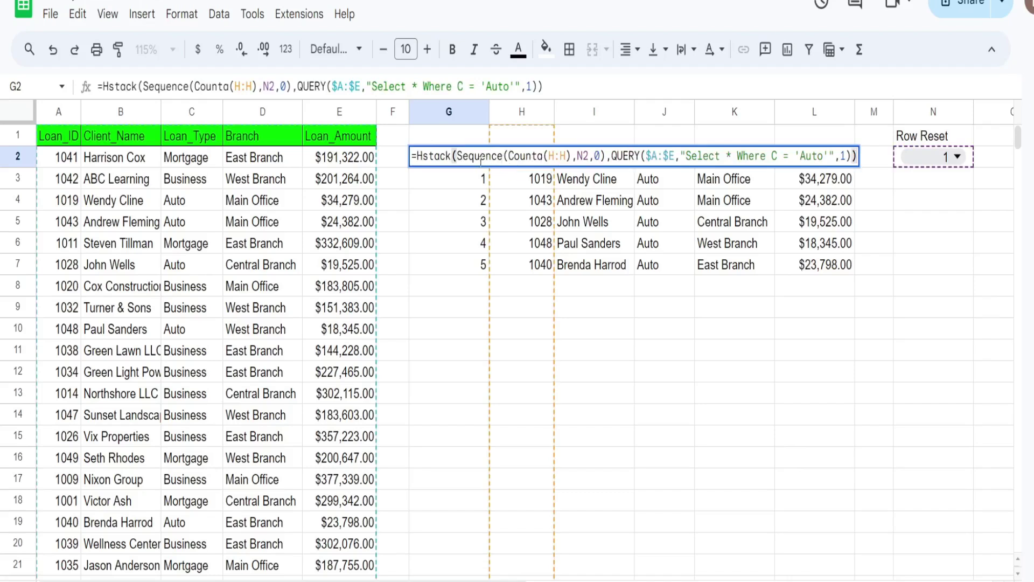
left_click(455, 156)
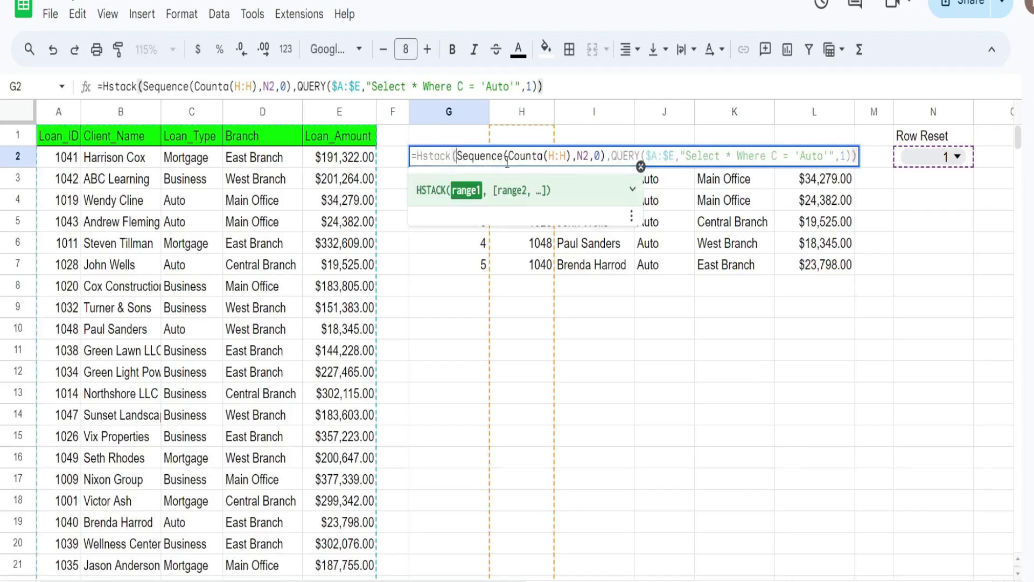
type("If")
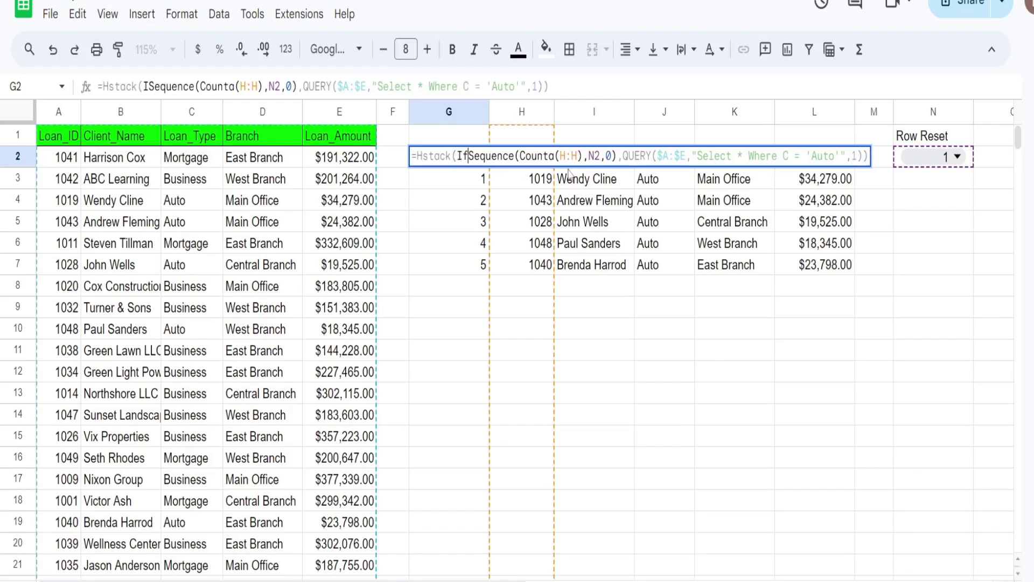
type("(")
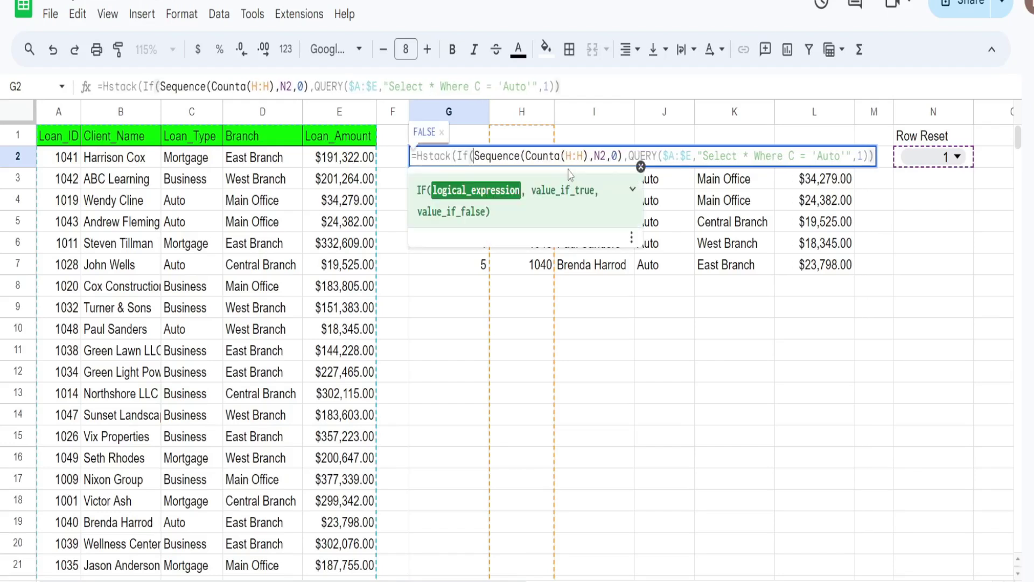
left_click(623, 156)
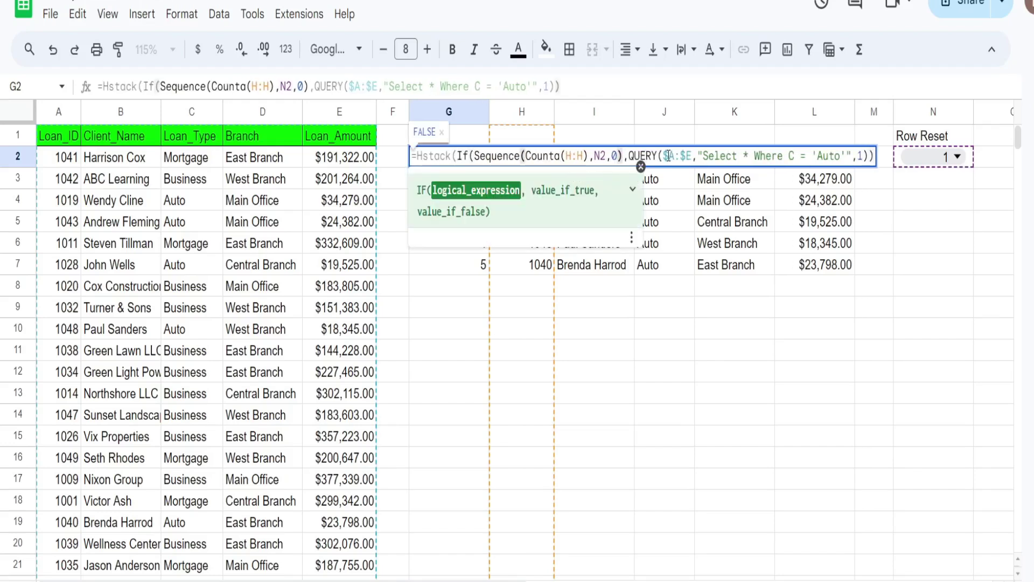
type("= ")
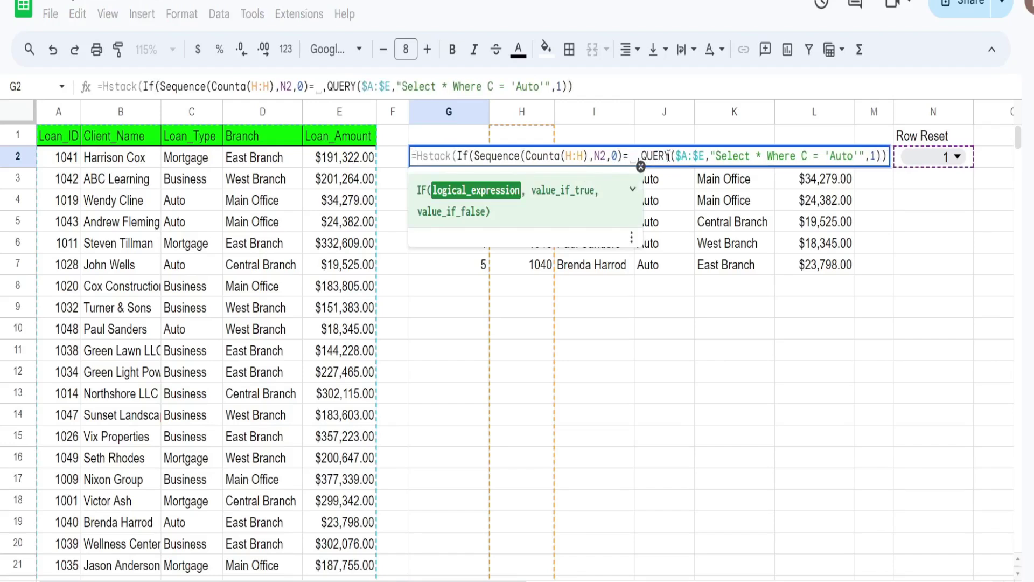
type("0")
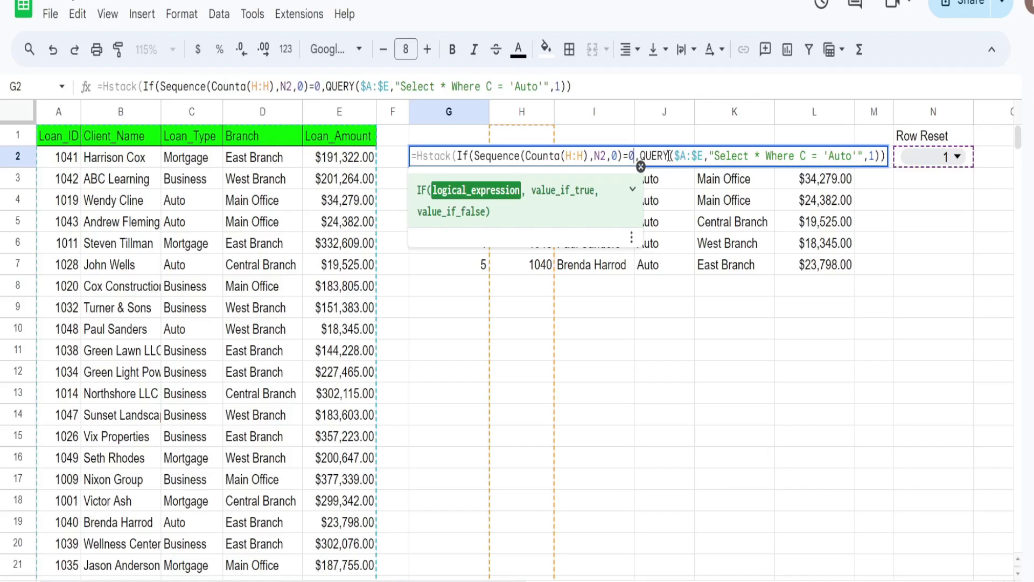
type(",\"S")
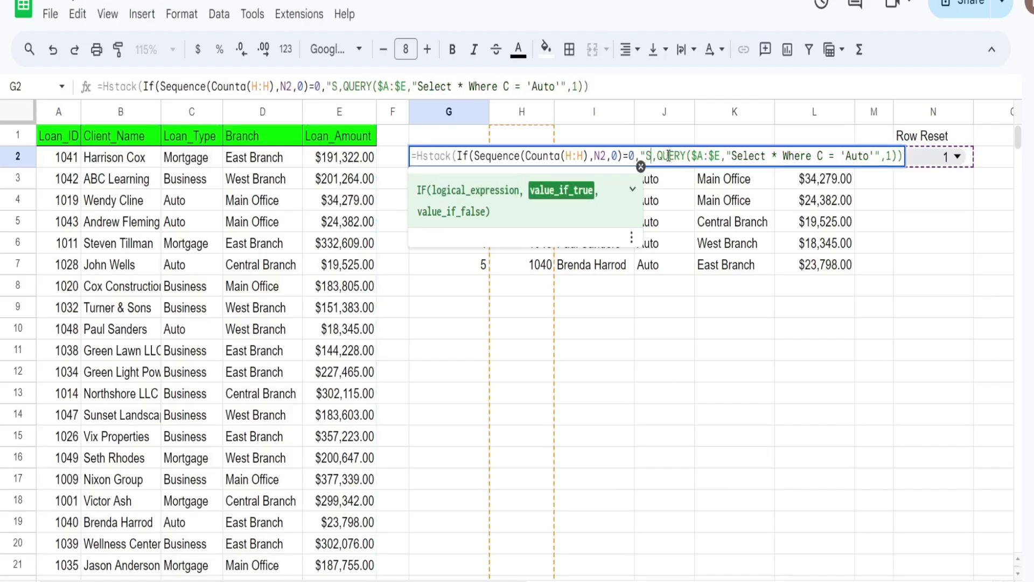
type("e")
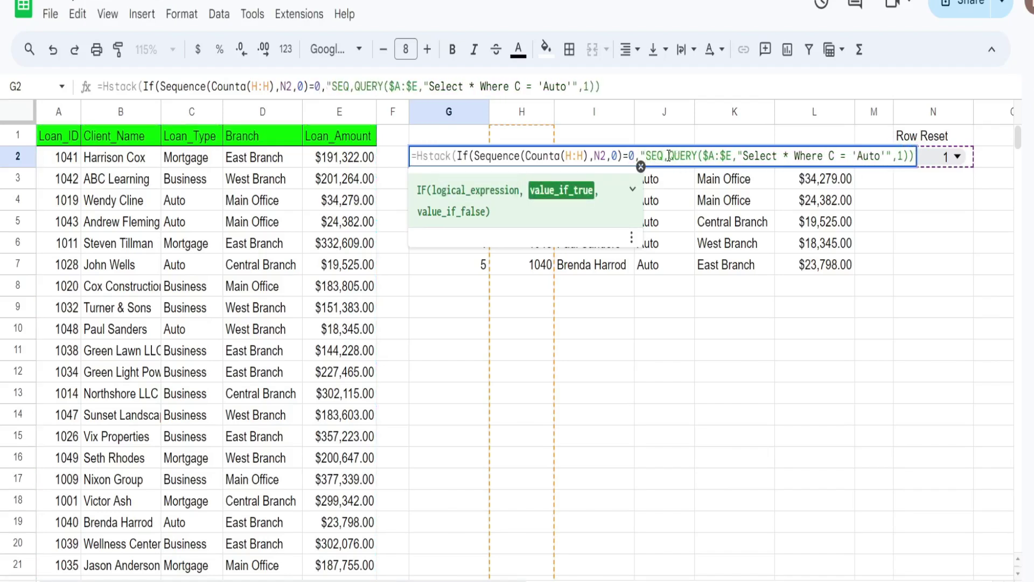
type("q#\",")
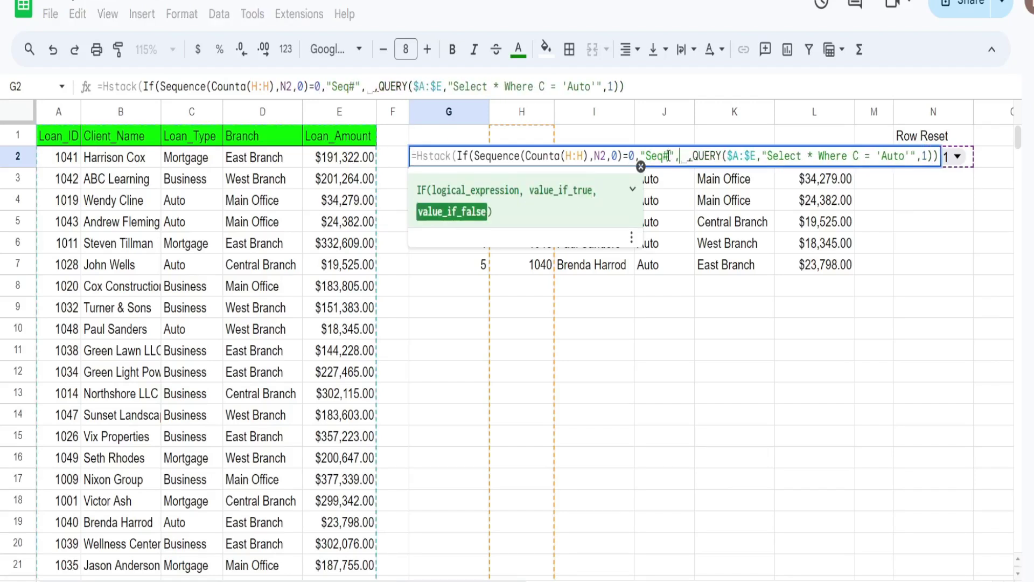
Copy Sequence(Counta(H:H),N2,0) into the If's value-if-false argument in G2 and close the If function.
left_click_drag(623, 156, 474, 155)
key("ctrl+c")
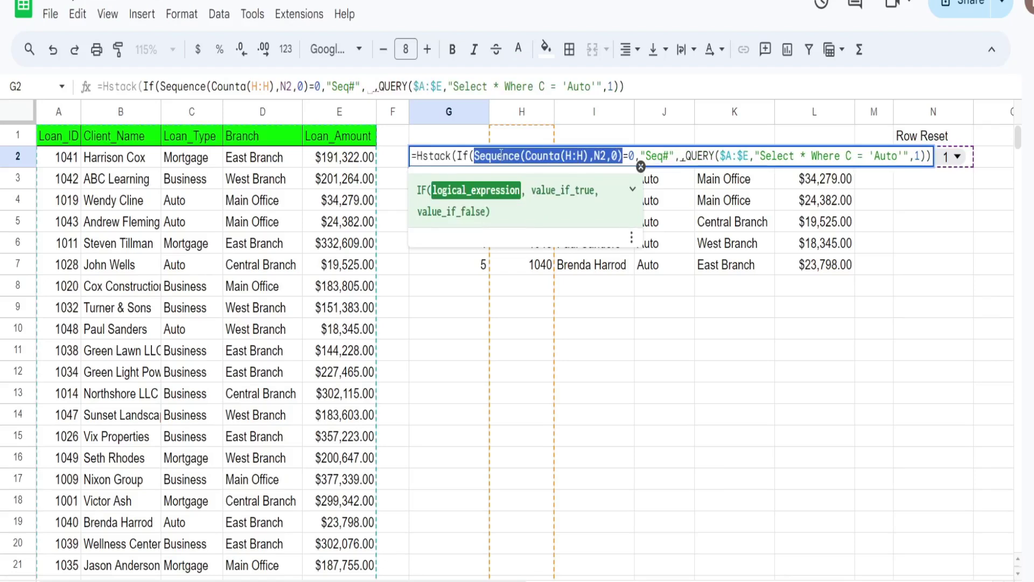
left_click(679, 155)
key("ctrl+v")
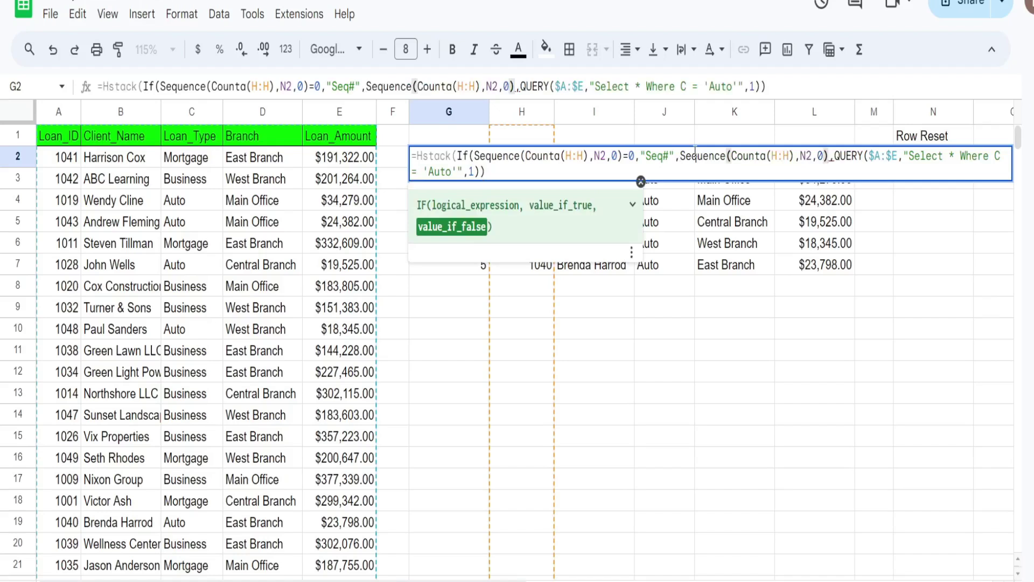
type(")")
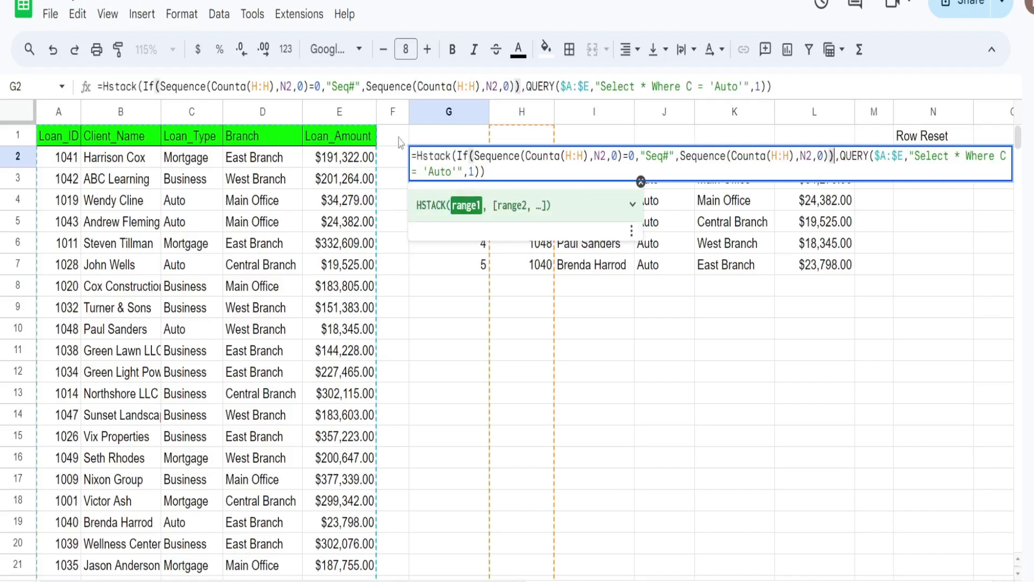
Wrap the If function inside Hstack in G2 with ArrayFormula and commit the formula.
left_click(458, 156)
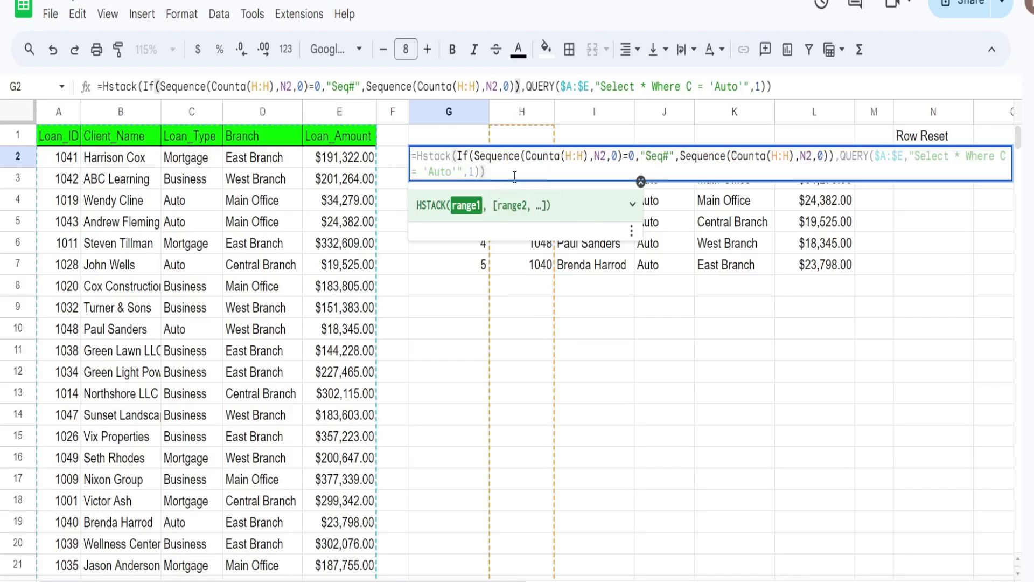
type("ArrayF")
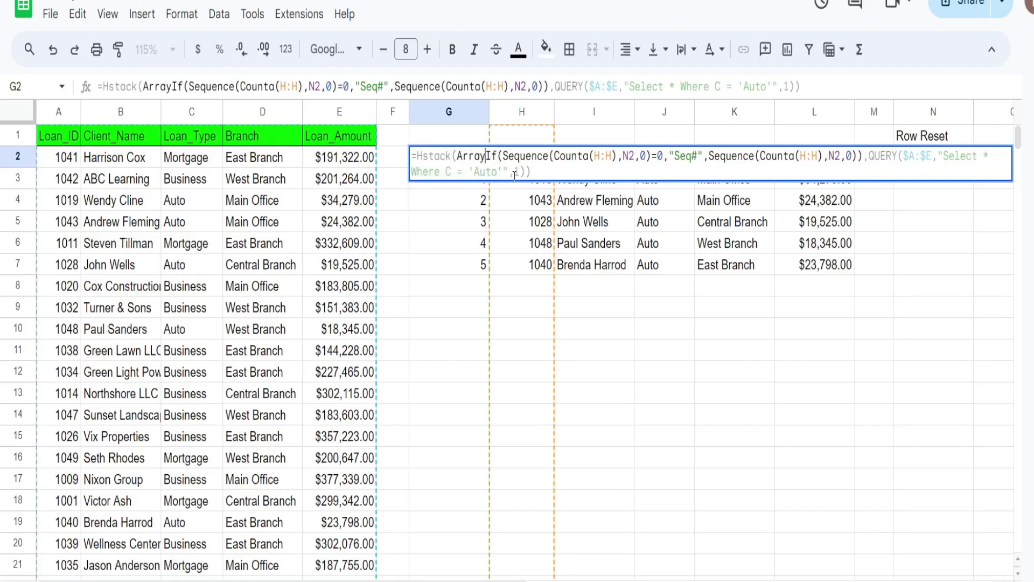
type("ormu")
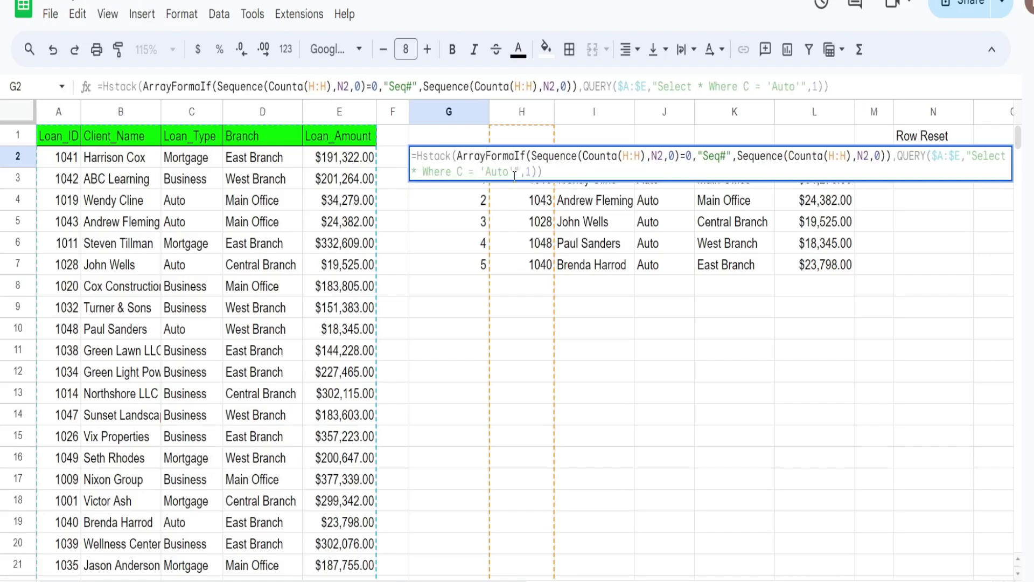
type("la(")
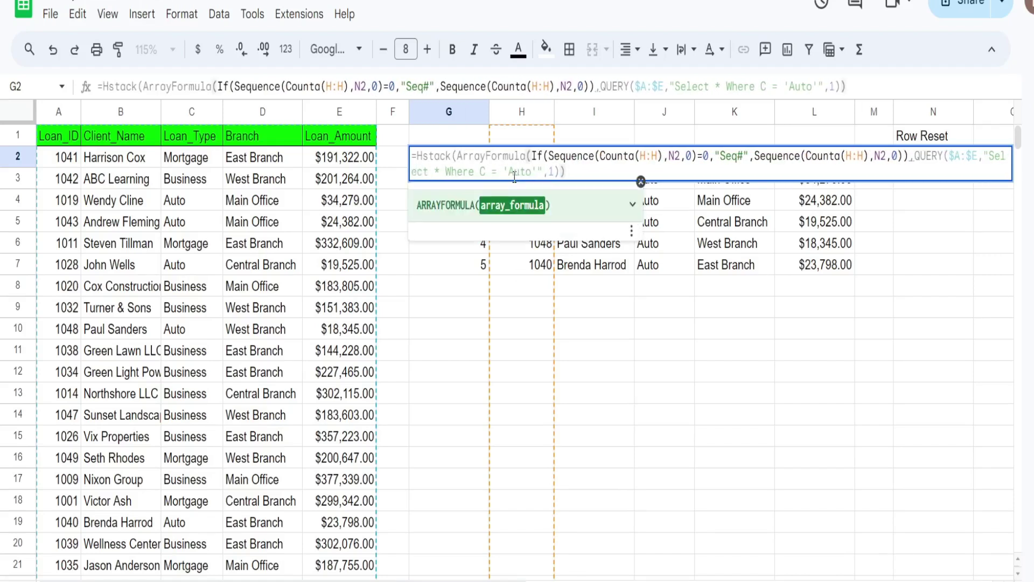
left_click(909, 155)
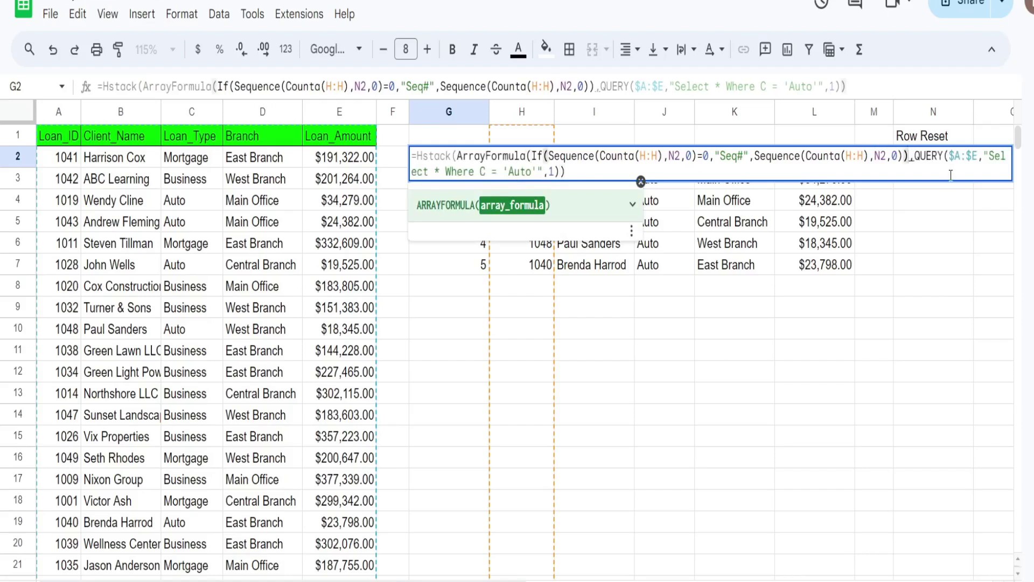
type(")")
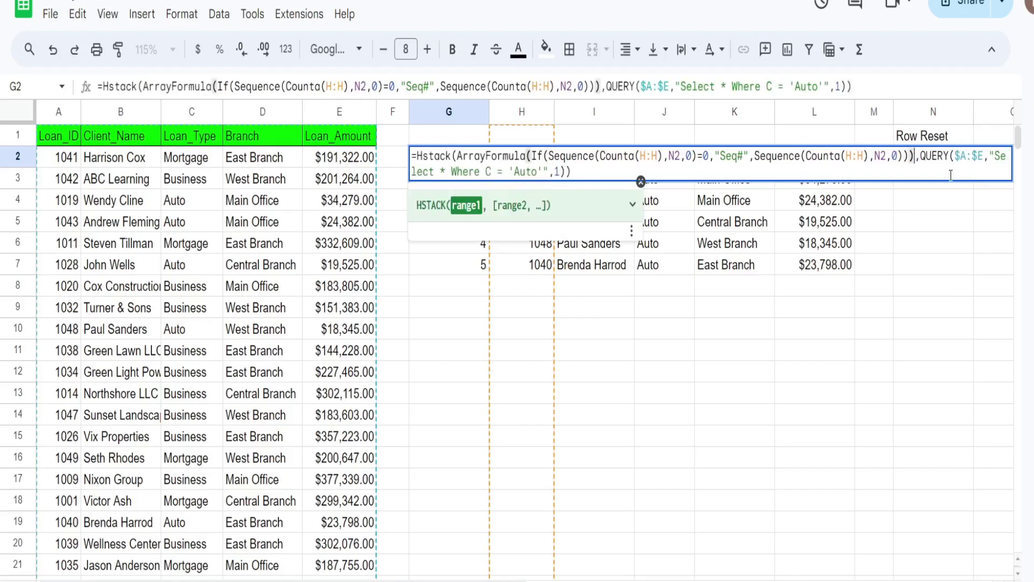
key("Return")
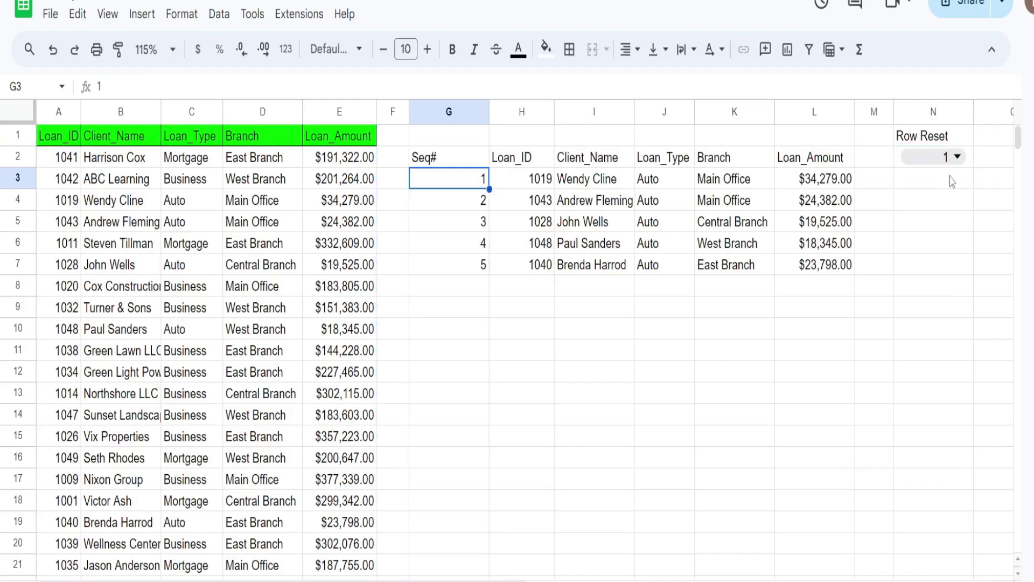
left_click(450, 161)
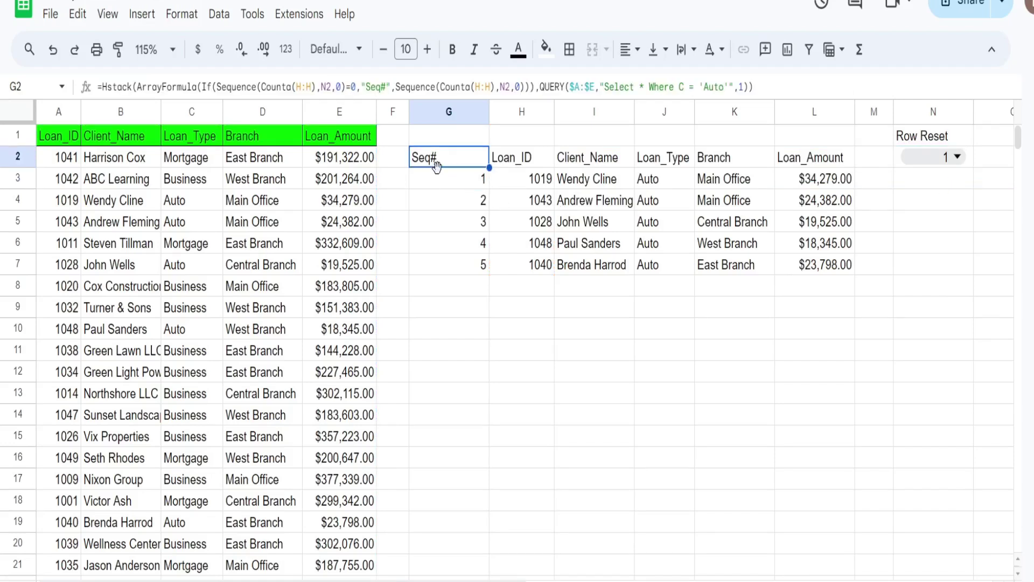